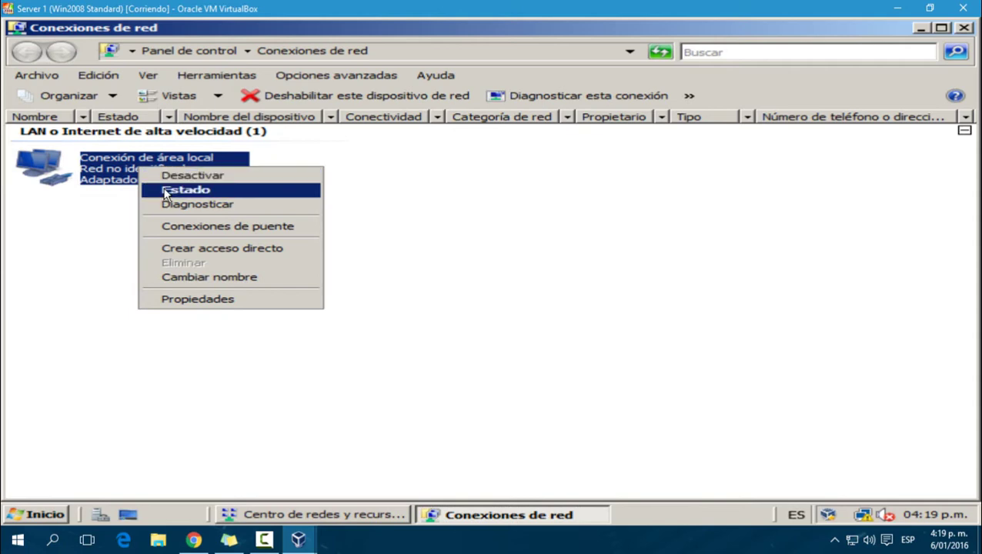
Step: Confirm the local connection's IPv4 address is 10.1.1.1 with mask 255.255.255.0
click(165, 189)
click(377, 397)
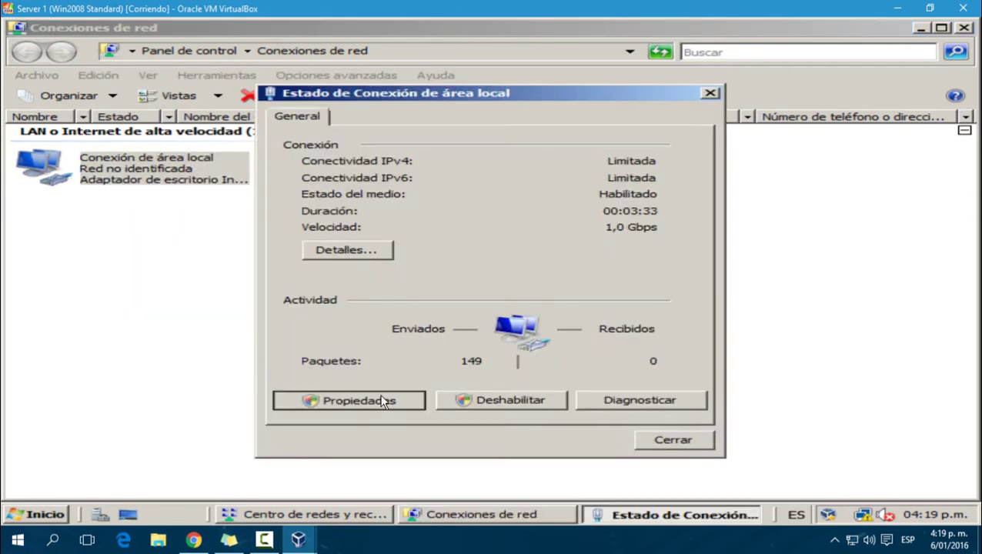
double_click(444, 297)
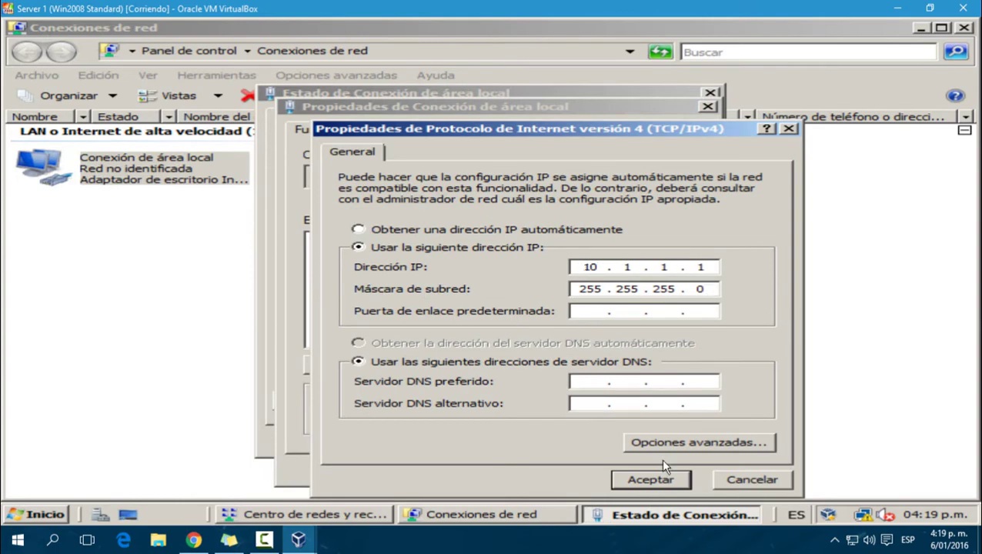
click(657, 471)
click(600, 462)
click(657, 440)
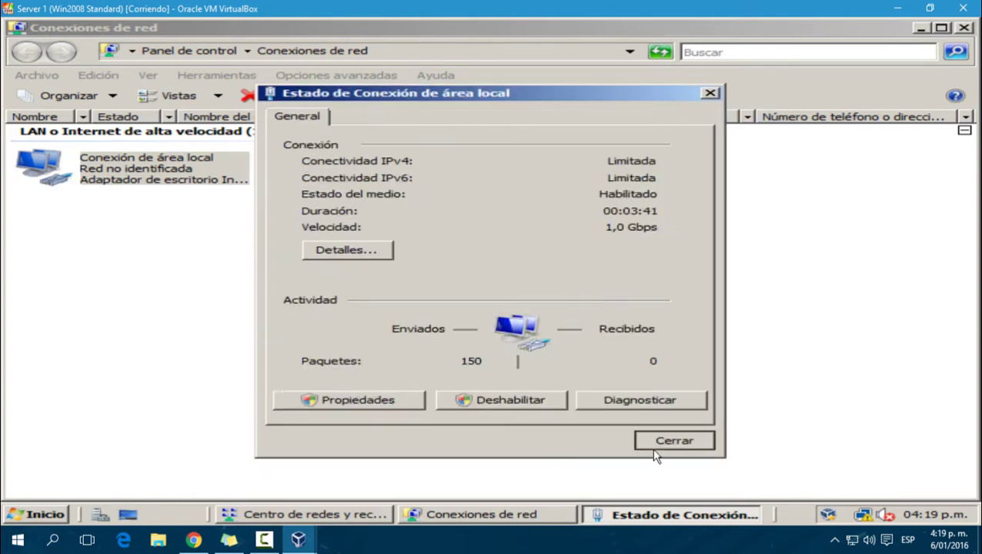
click(502, 494)
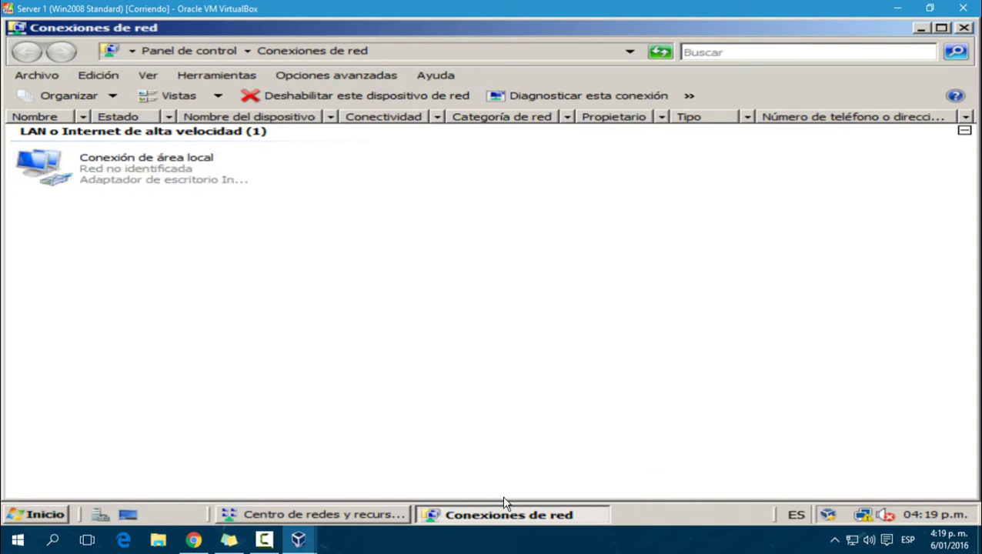
Step: Confirm Windows Firewall is off, then close all windows to the desktop
click(201, 55)
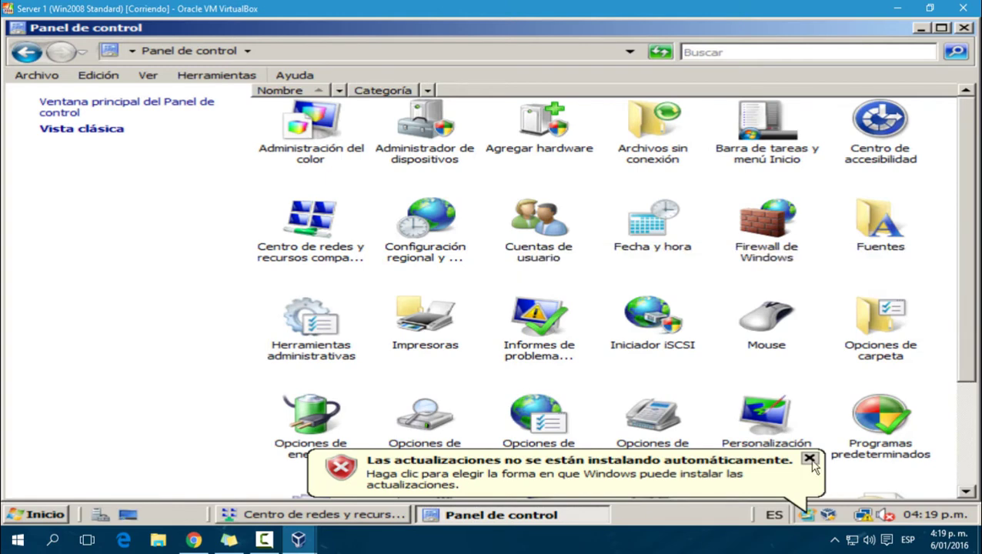
double_click(765, 231)
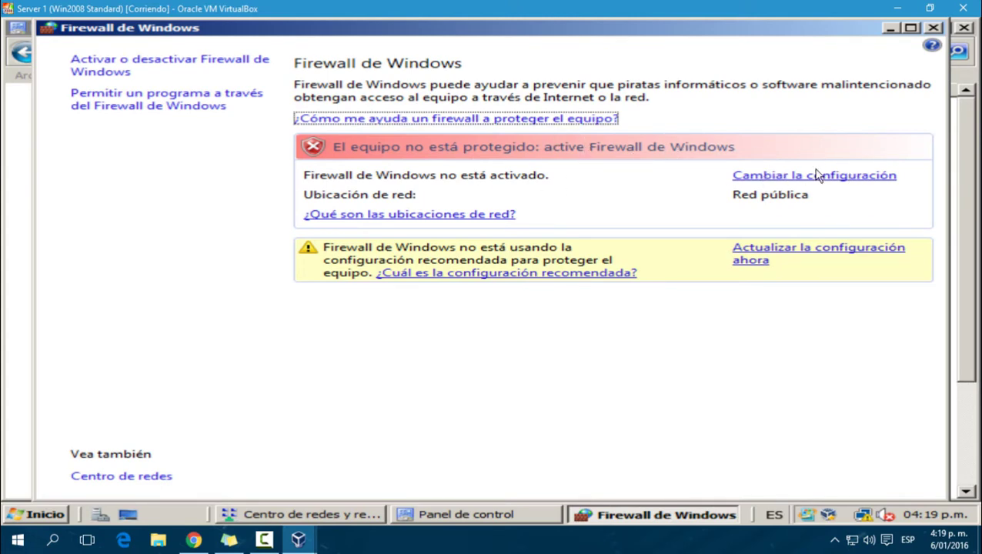
click(933, 30)
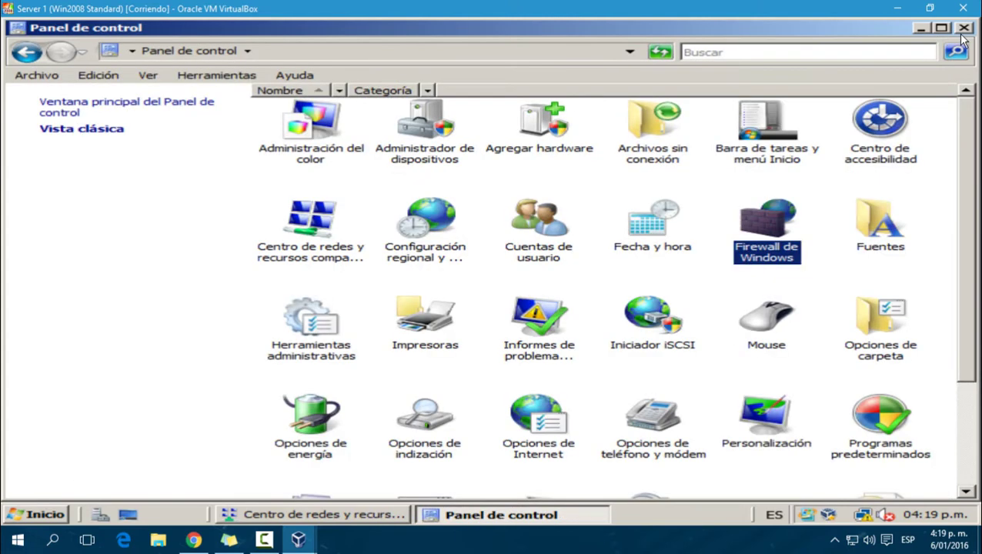
click(957, 29)
click(963, 28)
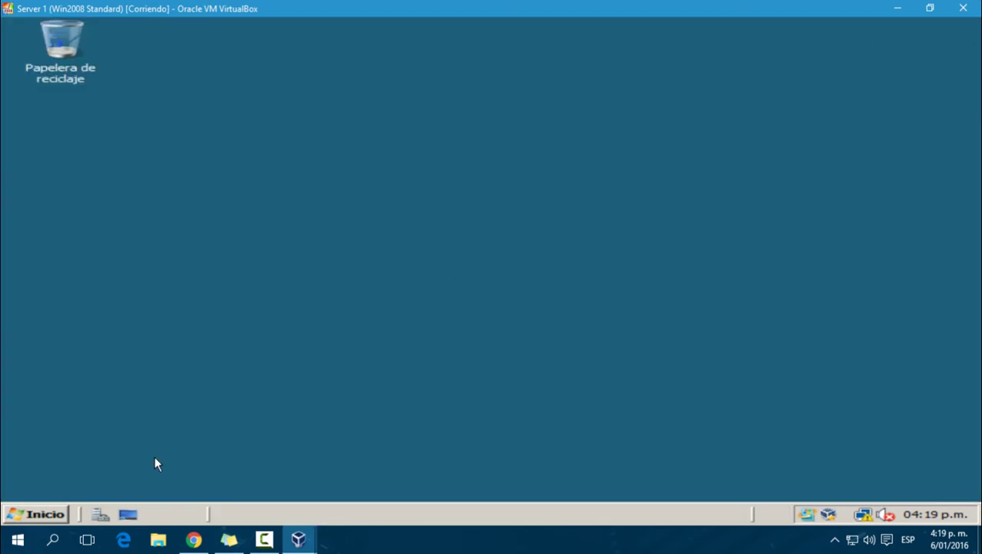
Step: Launch Server Manager and view its Funciones (Roles) page
click(36, 514)
click(144, 102)
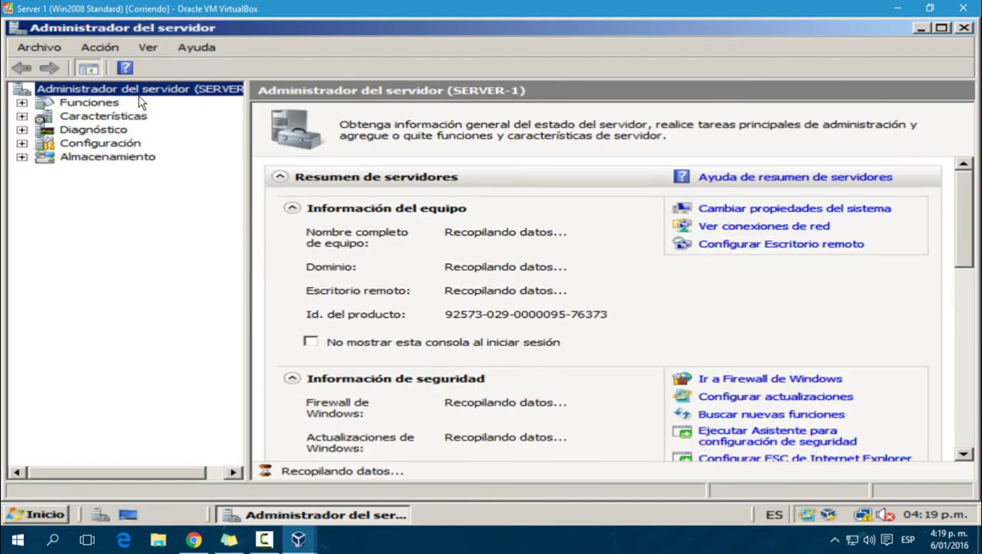
click(92, 103)
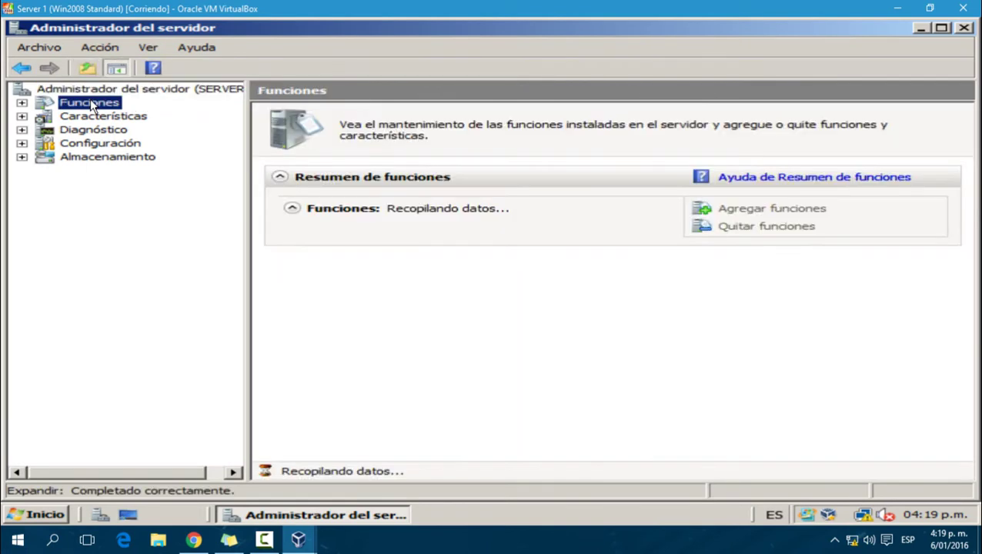
Step: Run the Add Roles wizard with Servidor DNS selected and begin installation
click(776, 212)
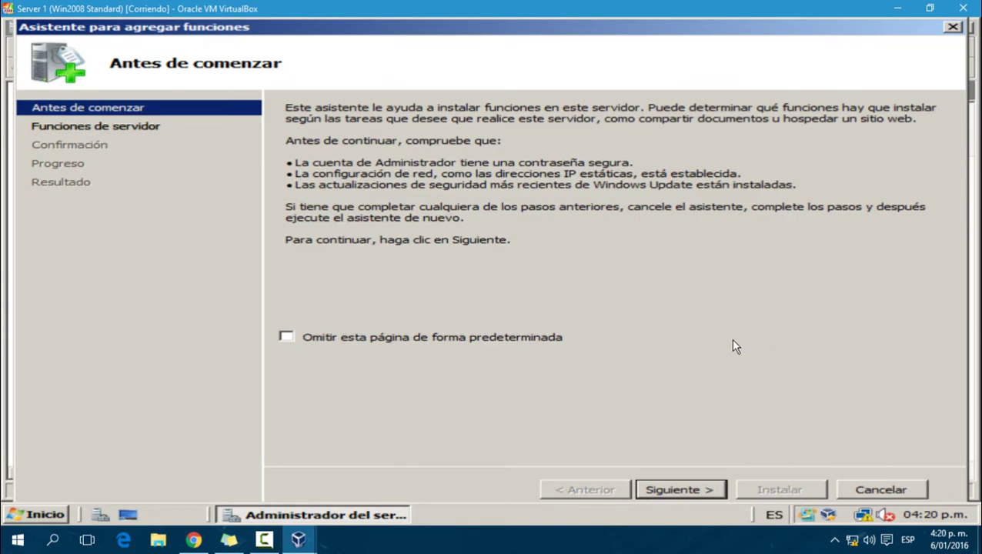
click(677, 490)
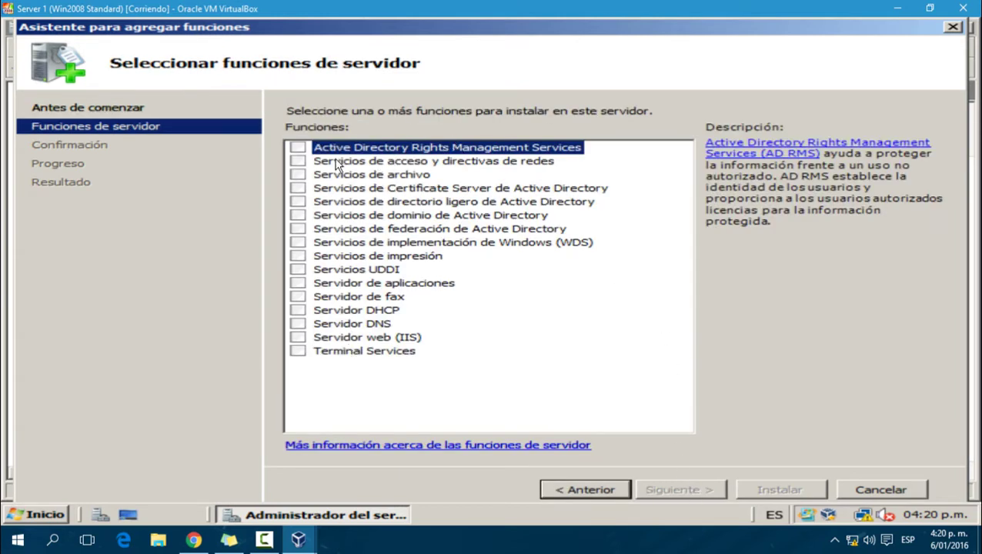
click(339, 326)
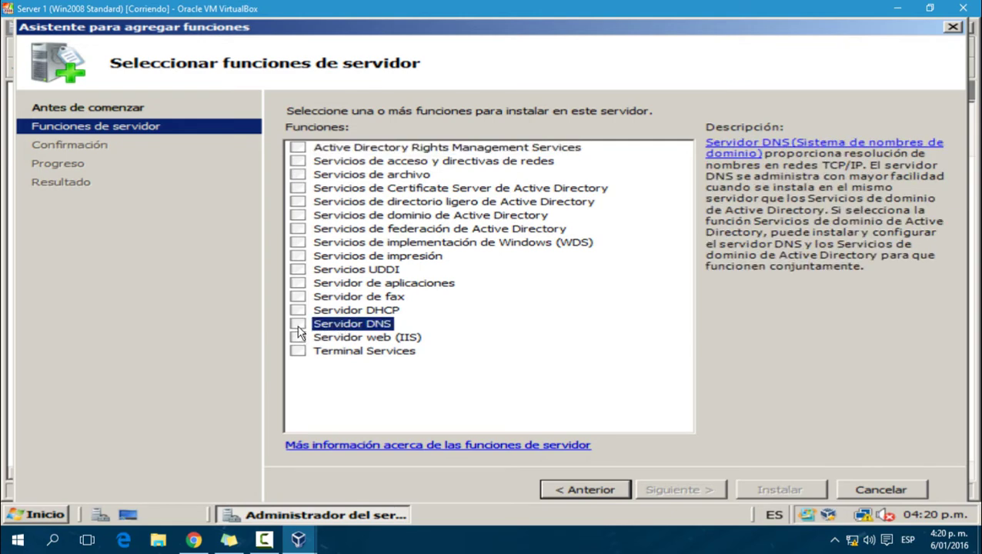
click(298, 324)
click(689, 491)
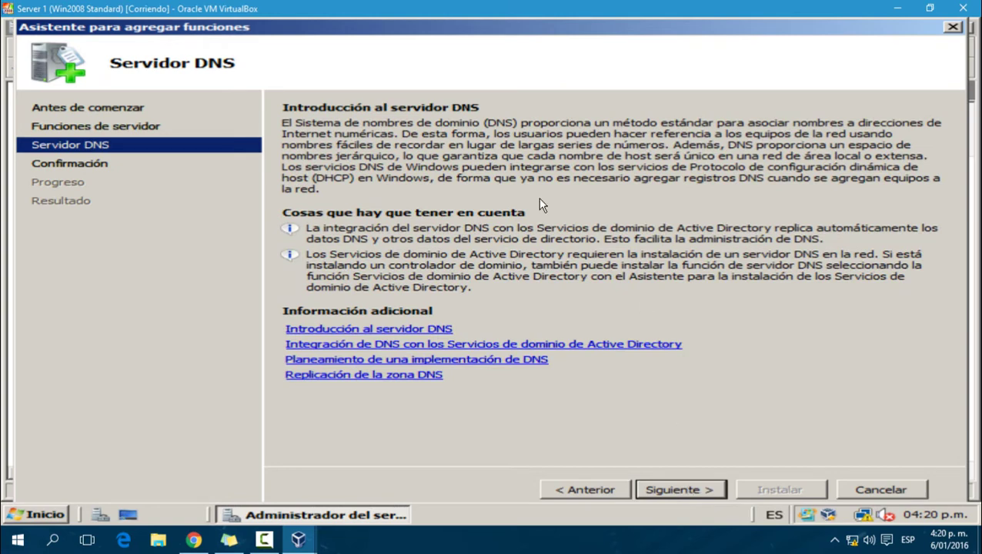
click(709, 491)
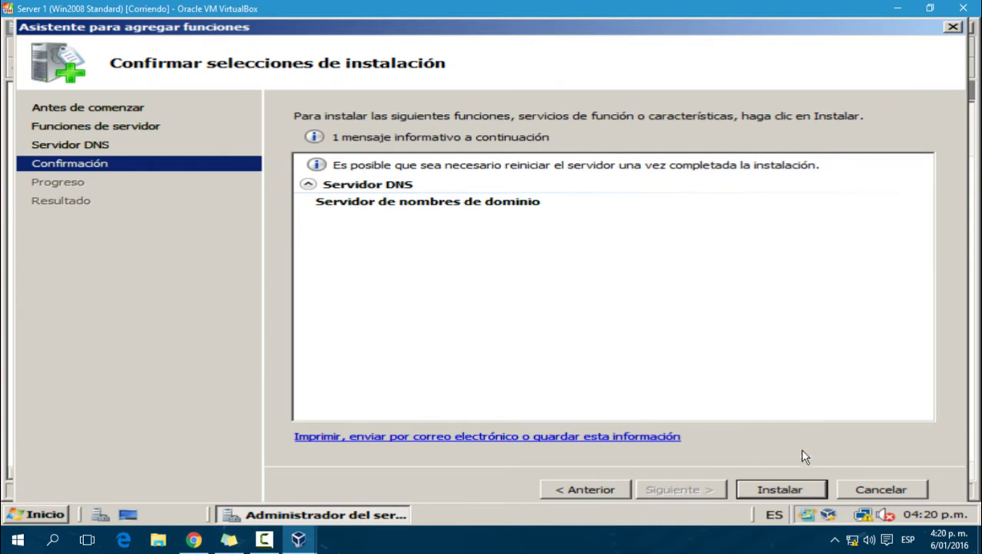
click(806, 489)
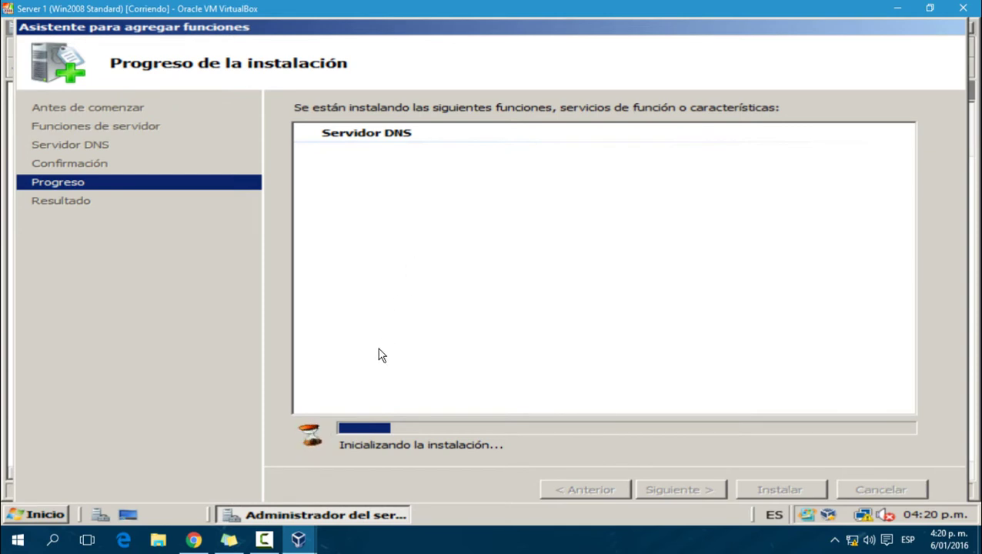
Step: Set Server 1 (Win2000Server)'s Adaptador 1 to Red interna 'intnet' and save
mouse_move(300, 539)
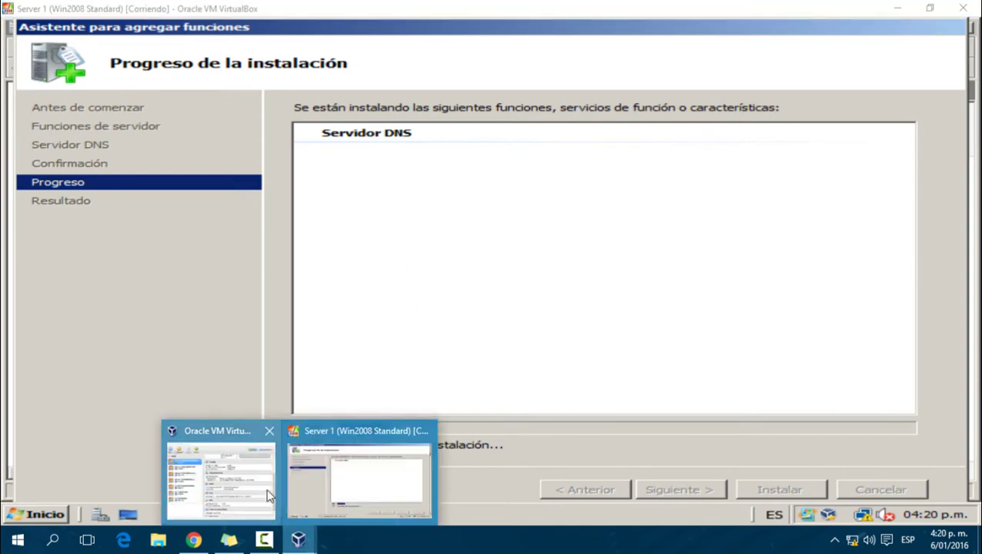
click(231, 481)
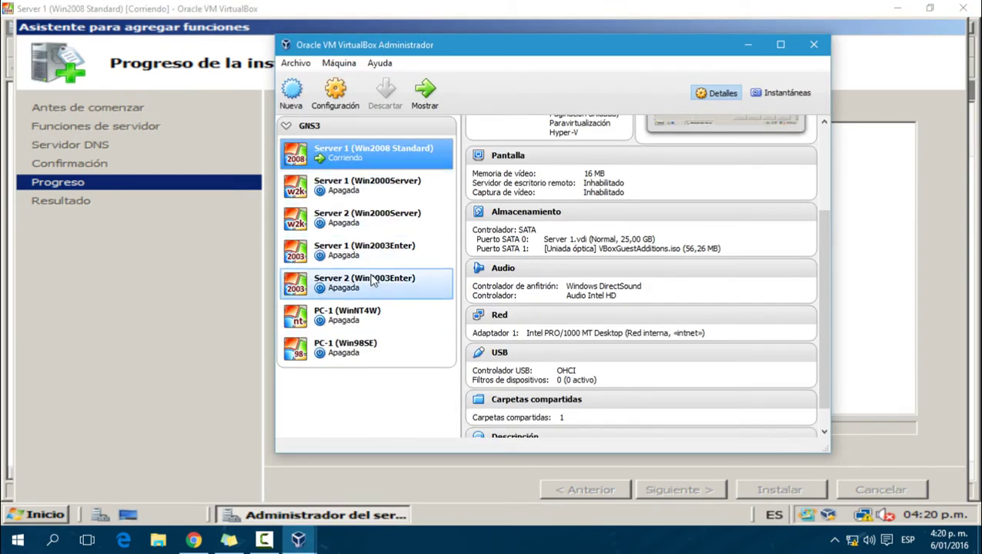
click(389, 220)
click(399, 183)
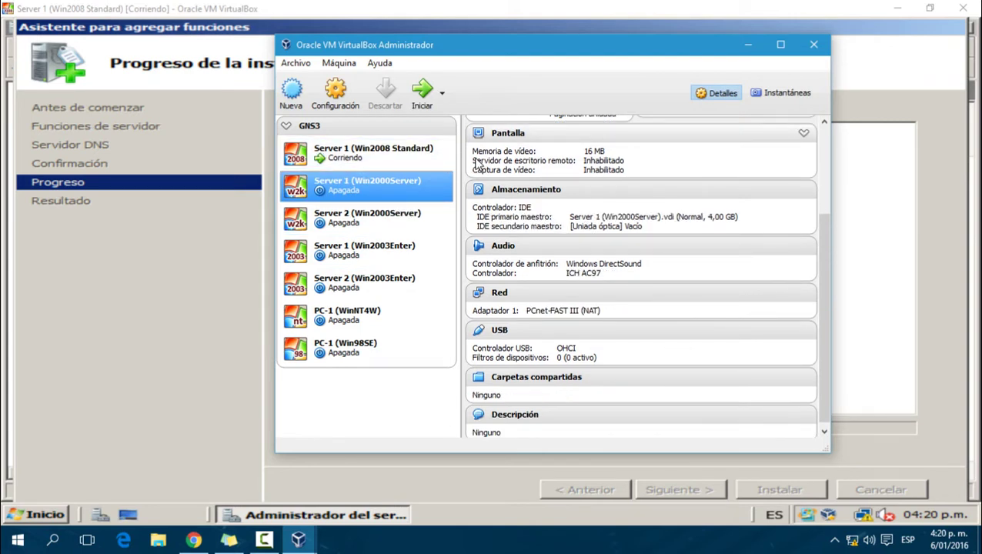
click(336, 96)
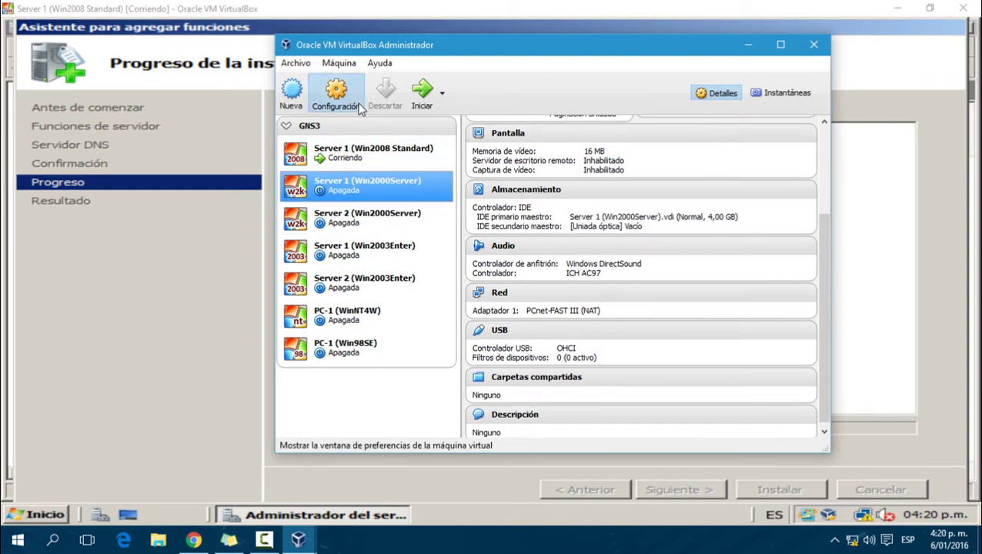
click(399, 223)
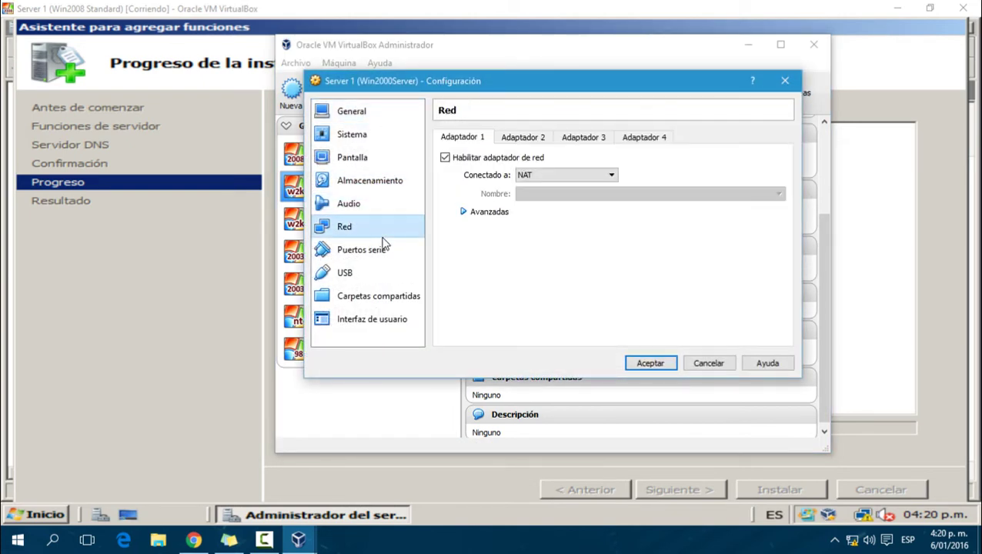
click(546, 176)
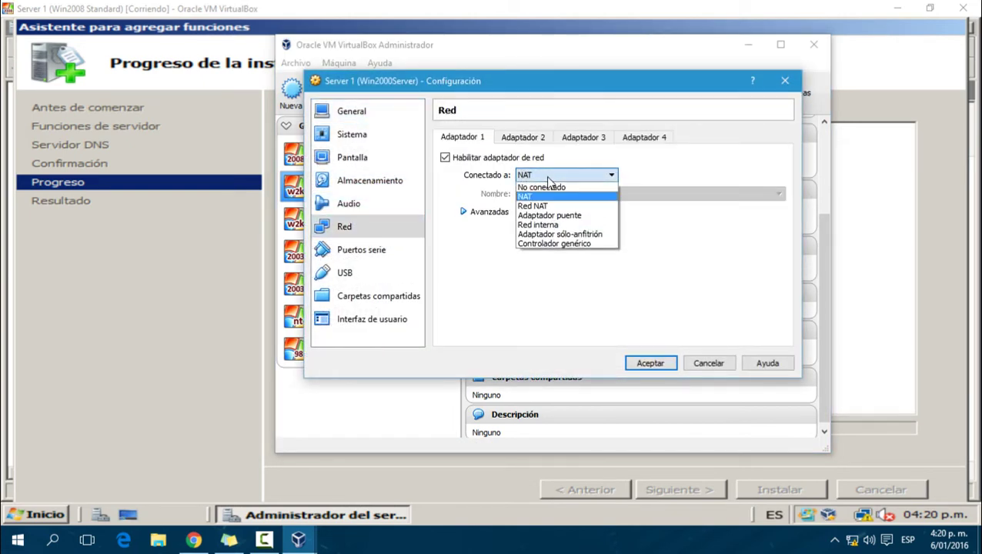
click(543, 225)
click(672, 366)
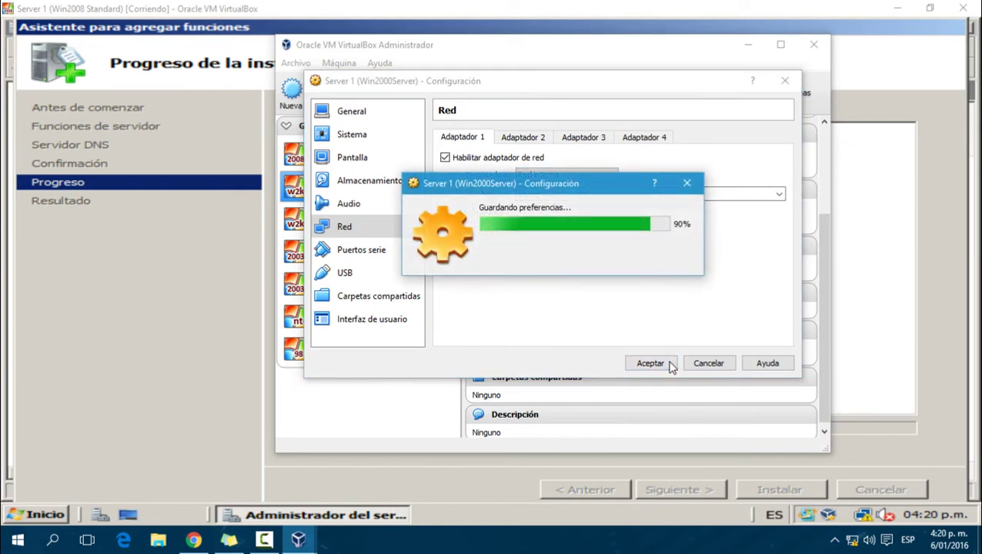
click(751, 44)
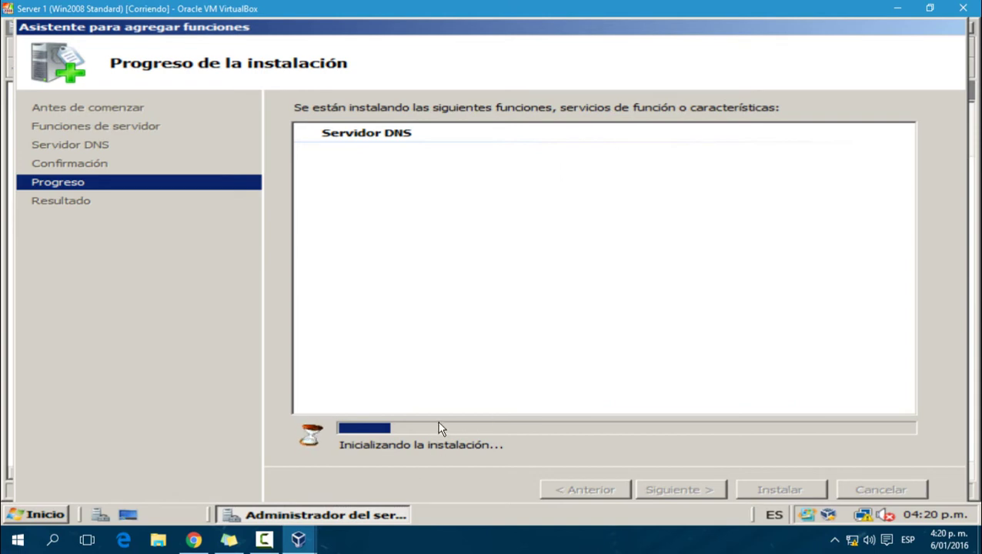
click(315, 543)
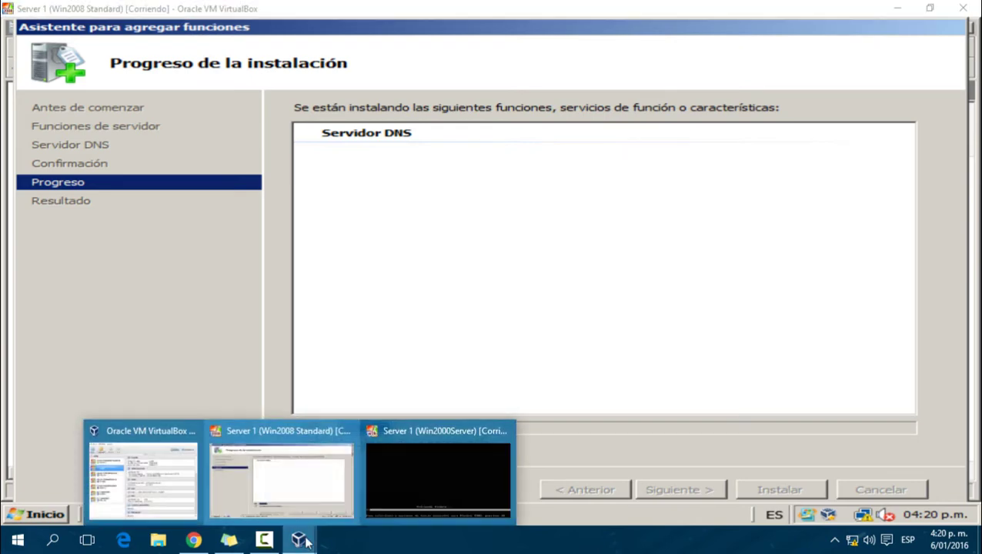
Step: Minimize the Win2000Server VM window to reveal the Win2008 VM
click(496, 467)
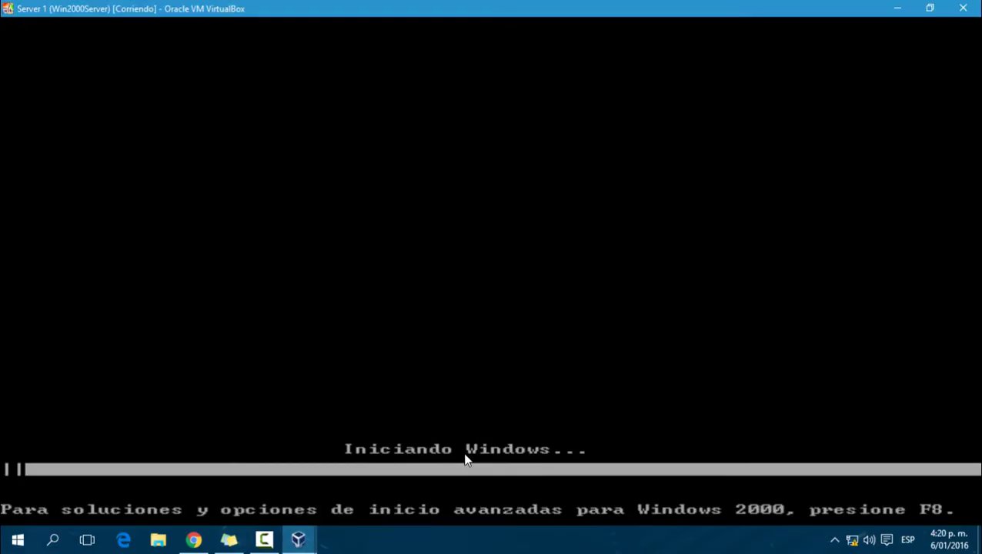
click(897, 9)
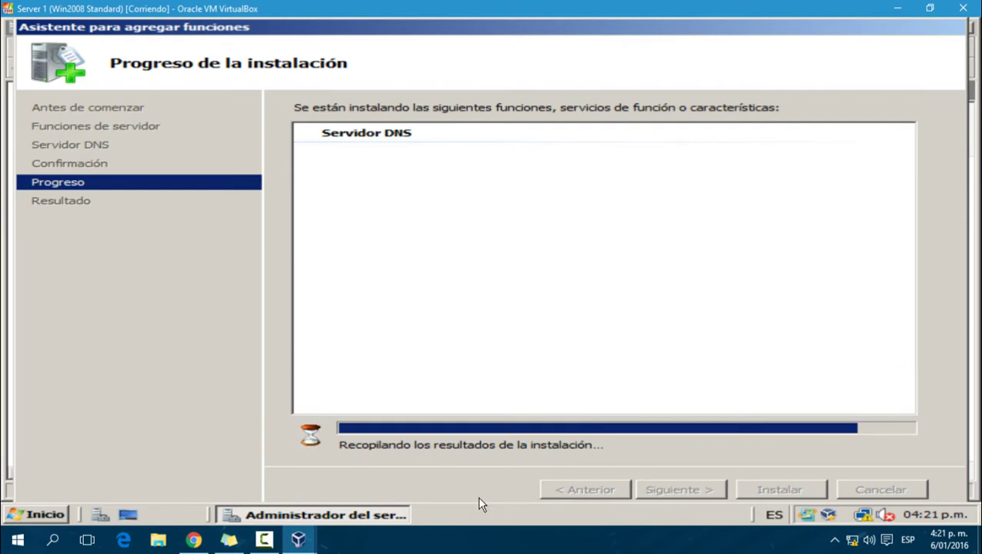
Step: Return to the Win2008 VM and close the finished Add Roles wizard
click(300, 538)
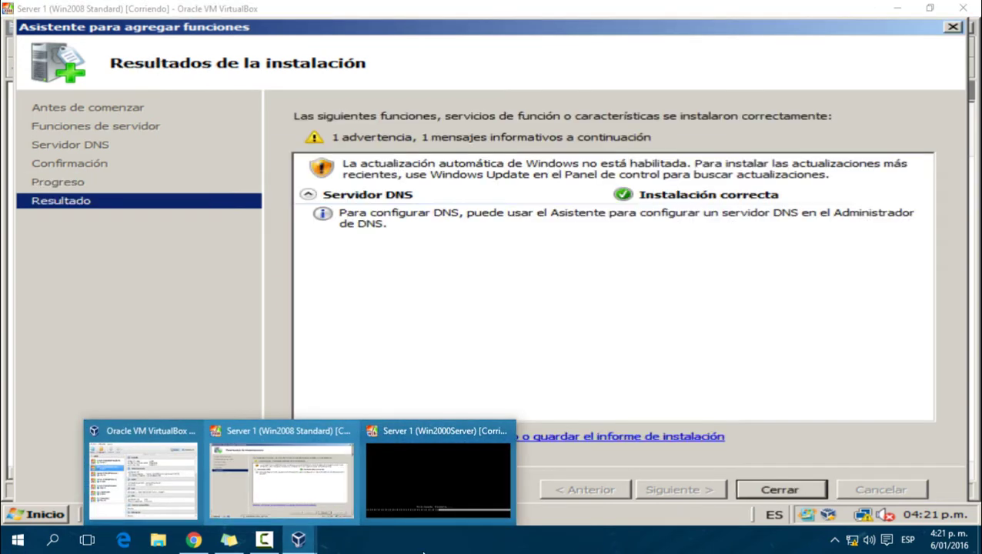
click(781, 459)
click(782, 490)
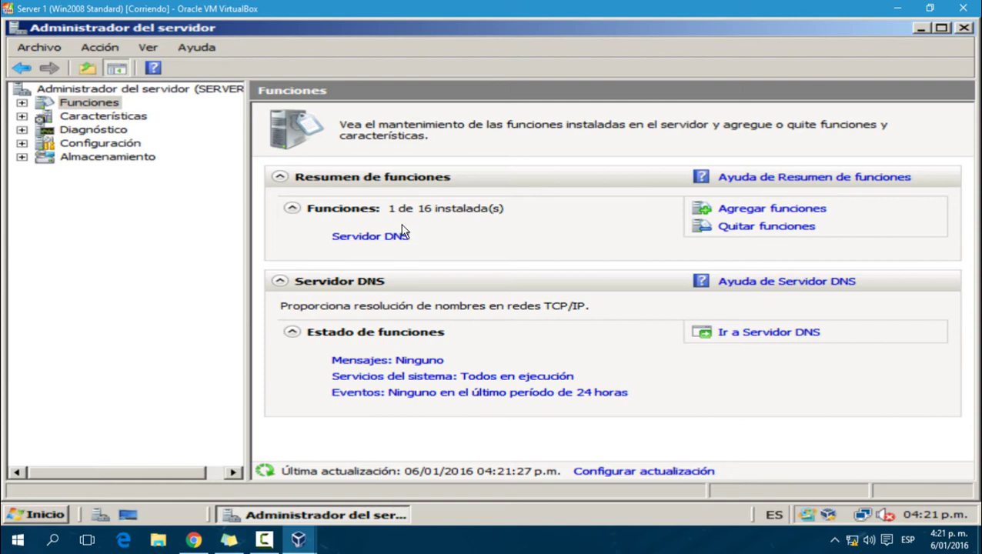
Step: Review the Servidor DNS status page under Funciones, then close Server Manager
double_click(51, 110)
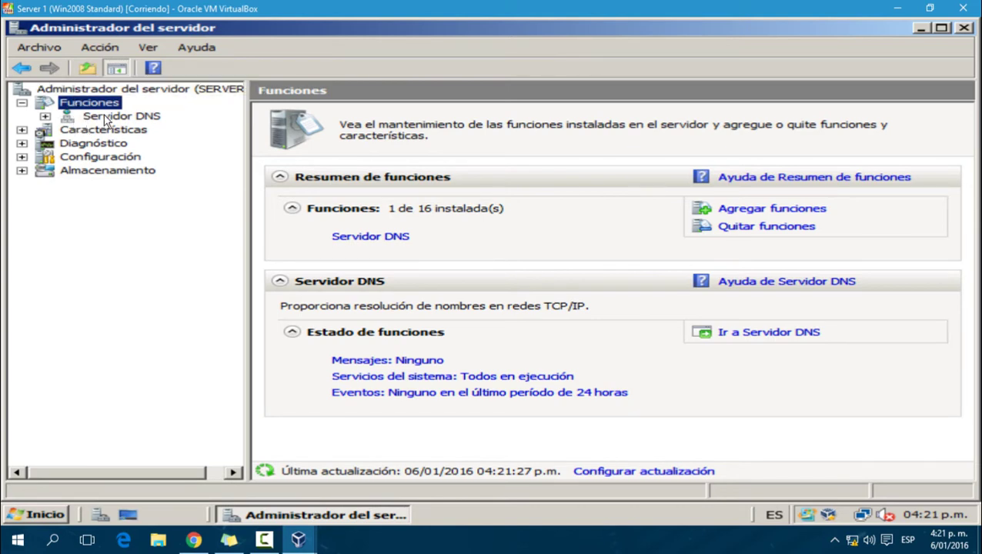
click(106, 119)
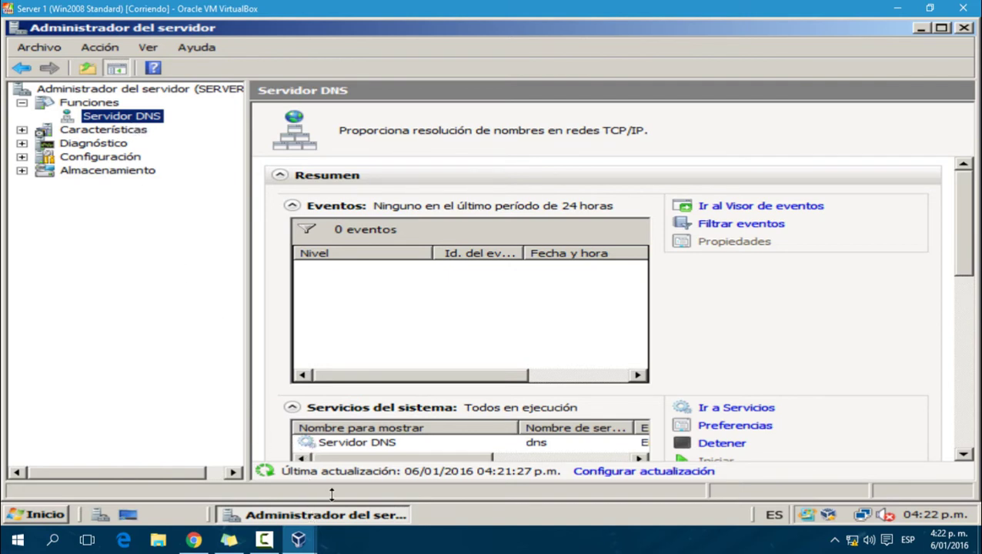
click(964, 29)
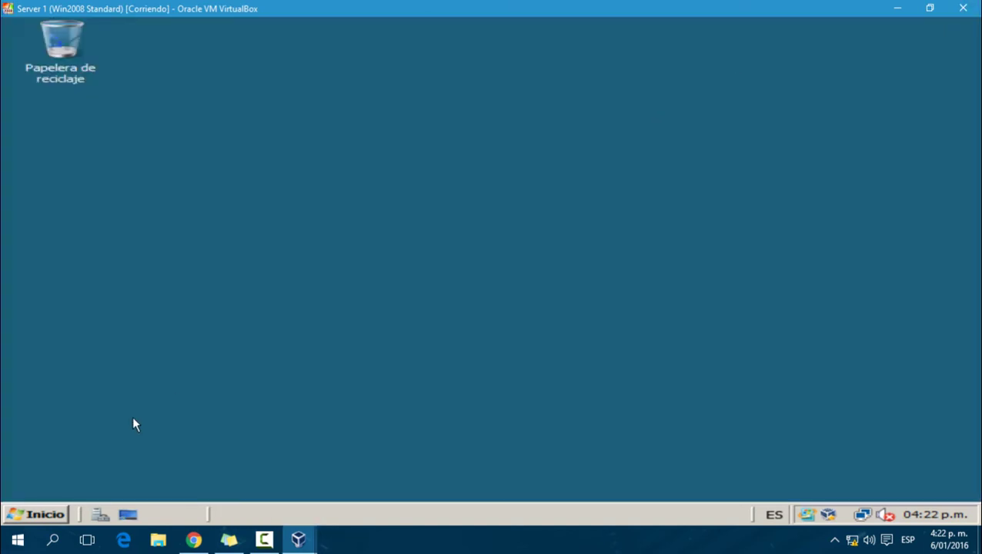
Step: Launch DNS from the Start menu's Herramientas administrativas
click(53, 504)
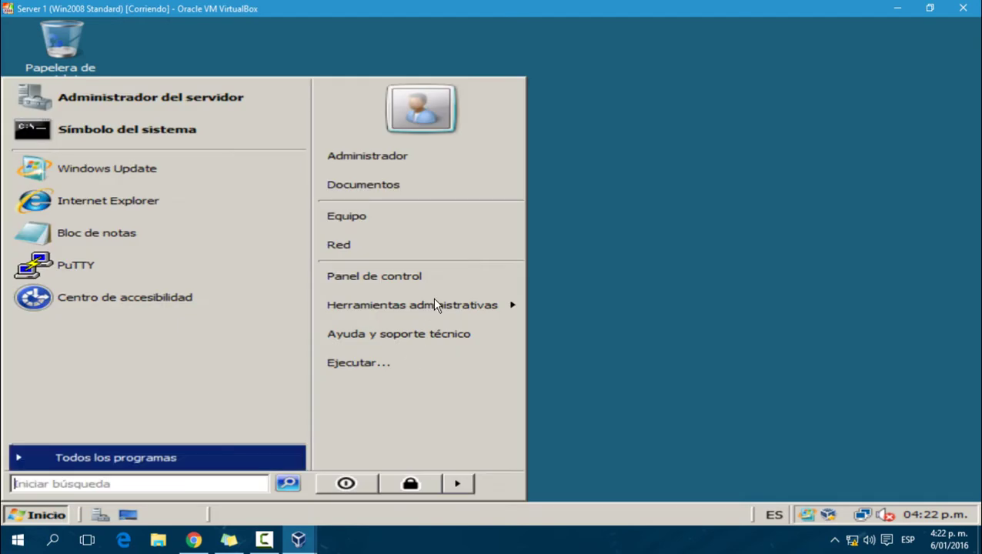
mouse_move(440, 315)
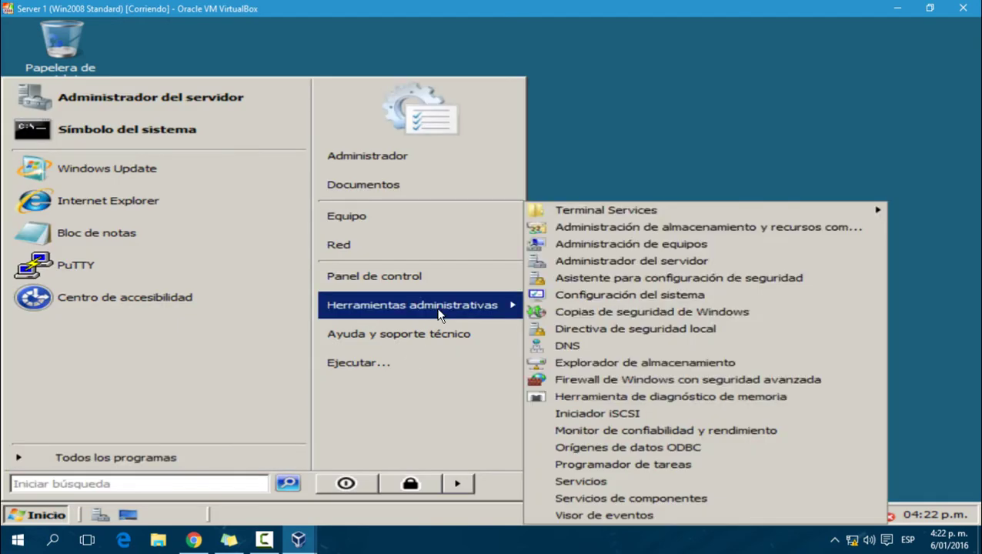
click(562, 346)
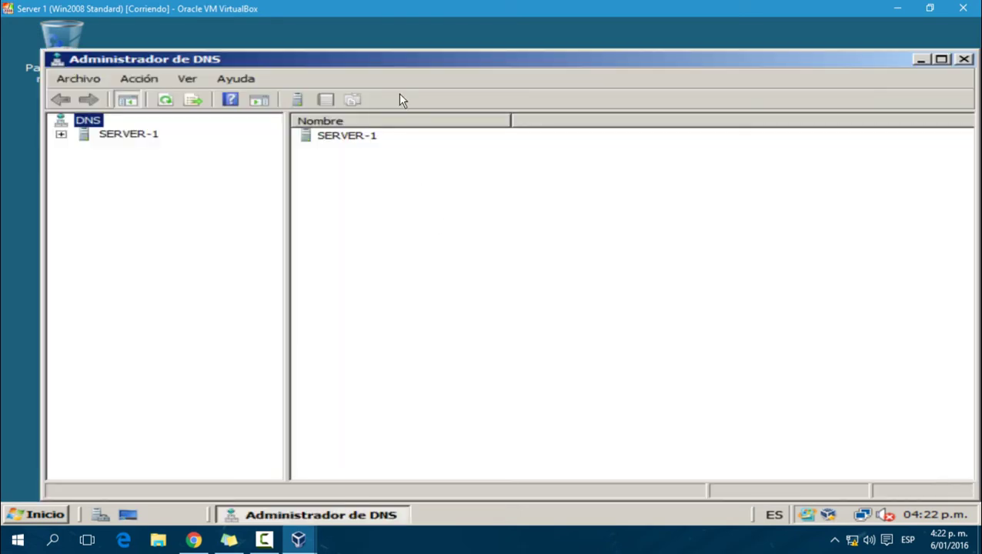
Step: Maximize DNS Manager, expand SERVER-1 and select Zonas de búsqueda directa
double_click(380, 61)
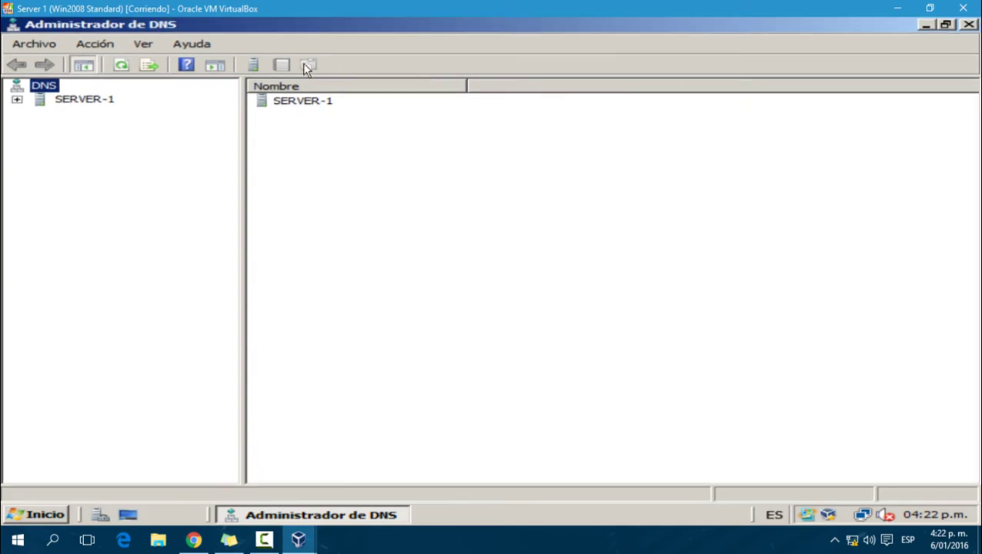
click(17, 101)
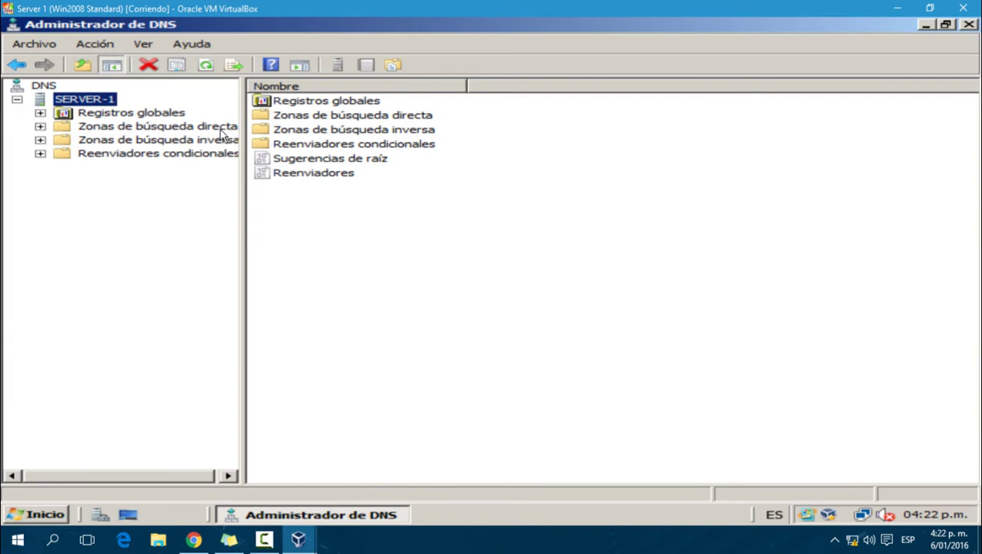
click(220, 128)
click(213, 140)
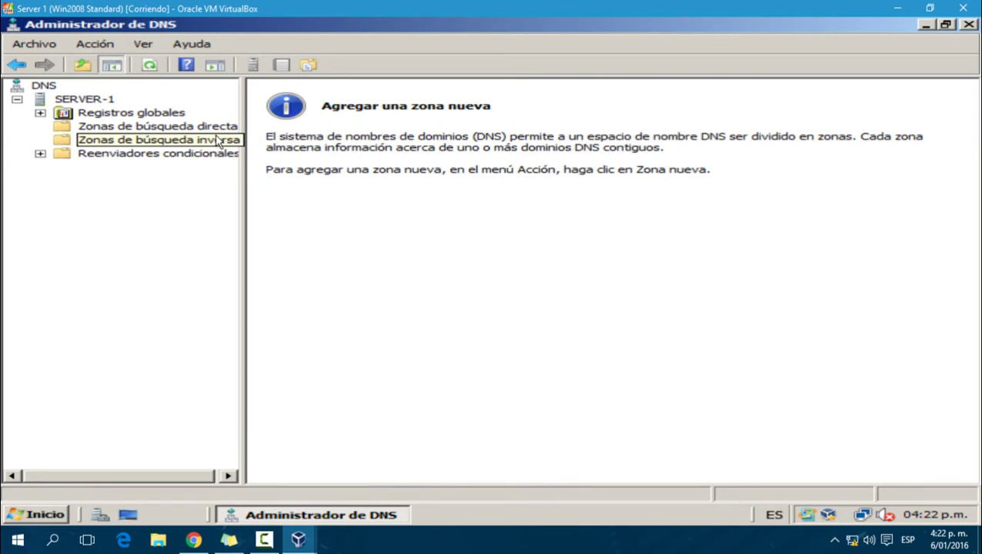
click(217, 129)
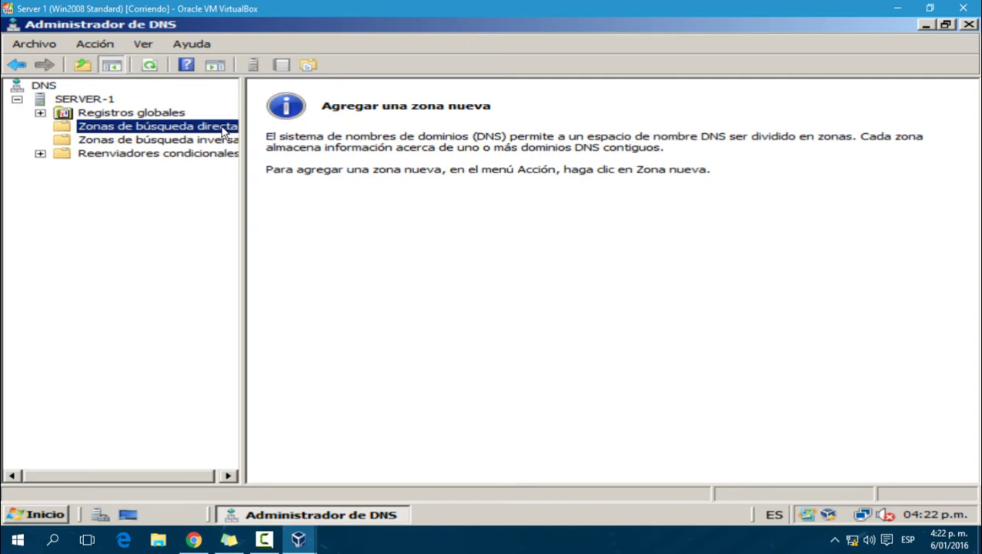
Step: Create primary zone huviserver.com with file huviserver.com.dns and dynamic updates disabled
right_click(222, 132)
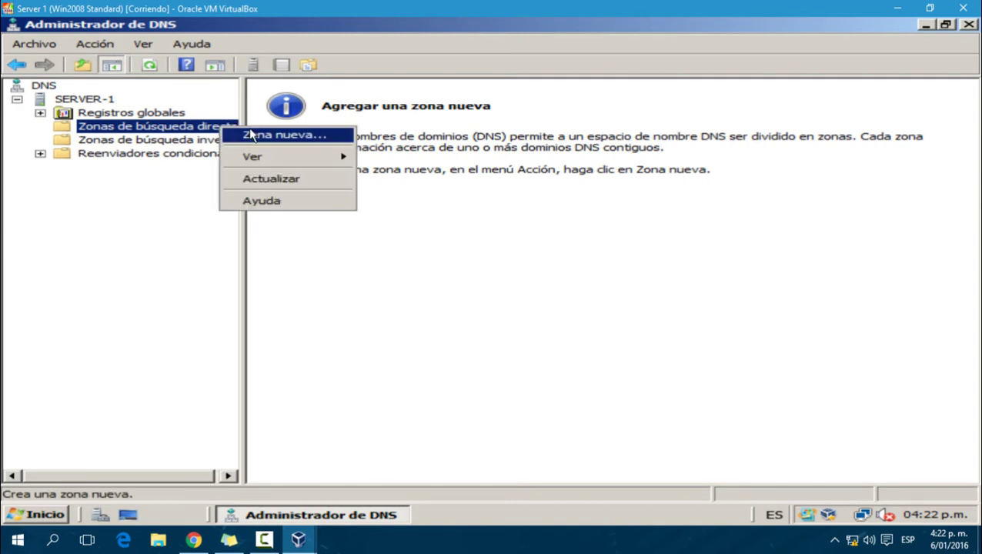
click(251, 134)
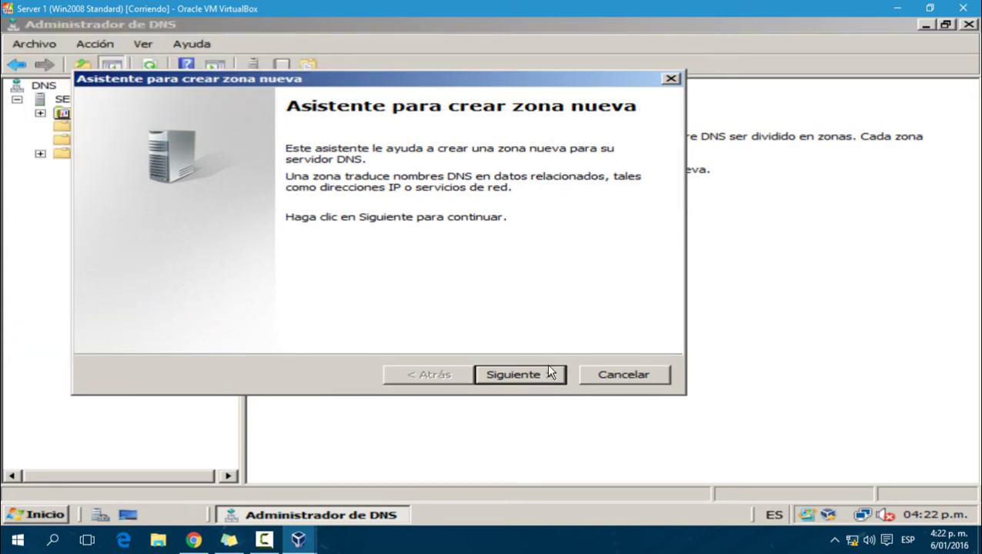
click(518, 375)
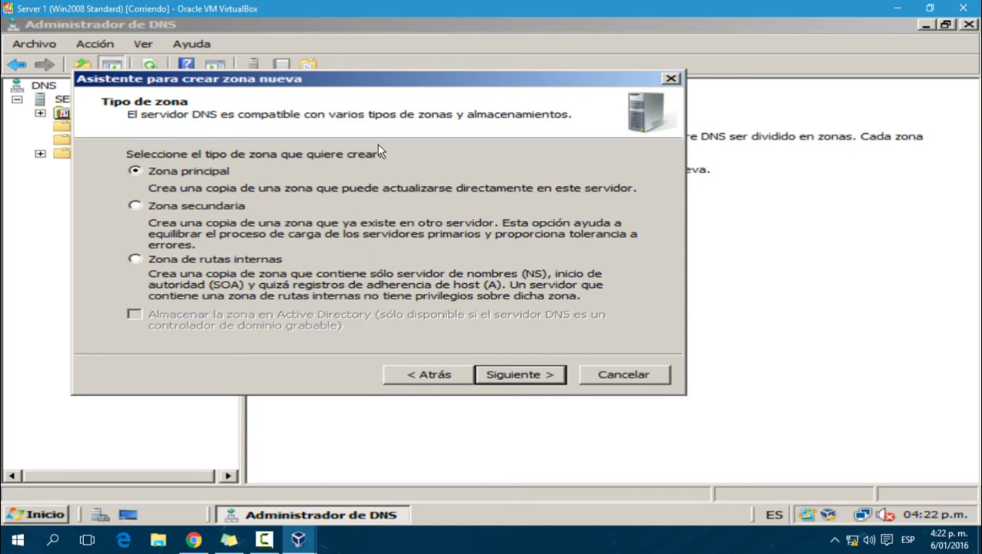
drag(351, 83, 390, 101)
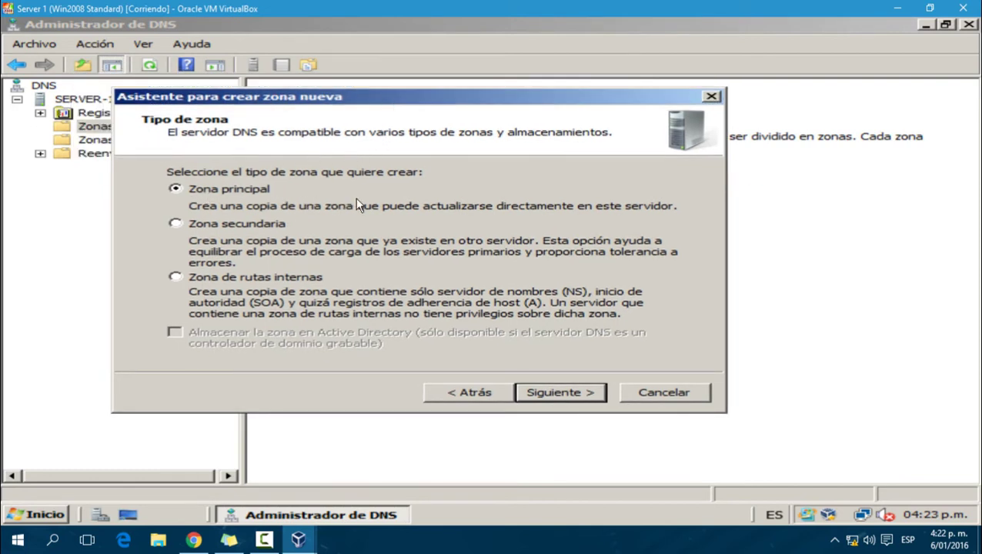
click(545, 392)
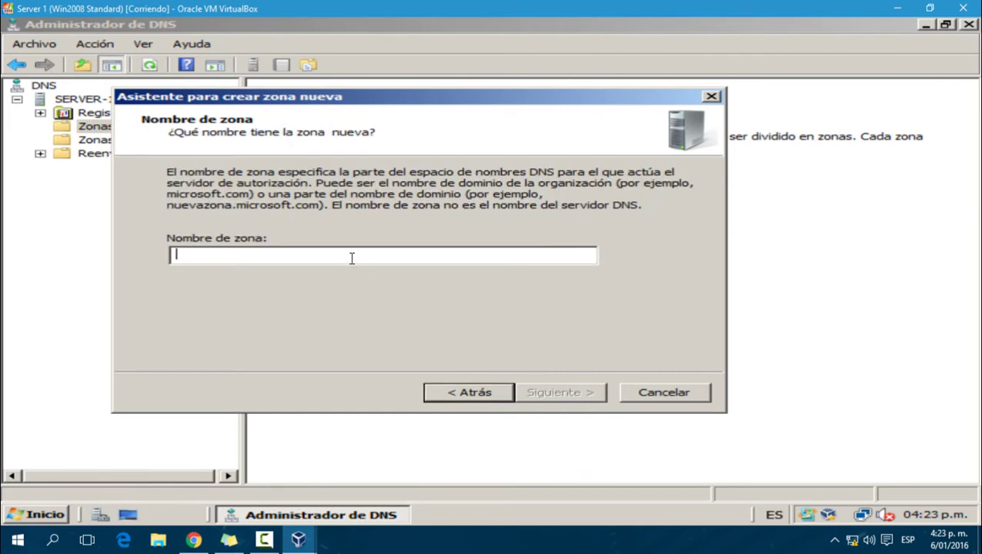
text(huvise)
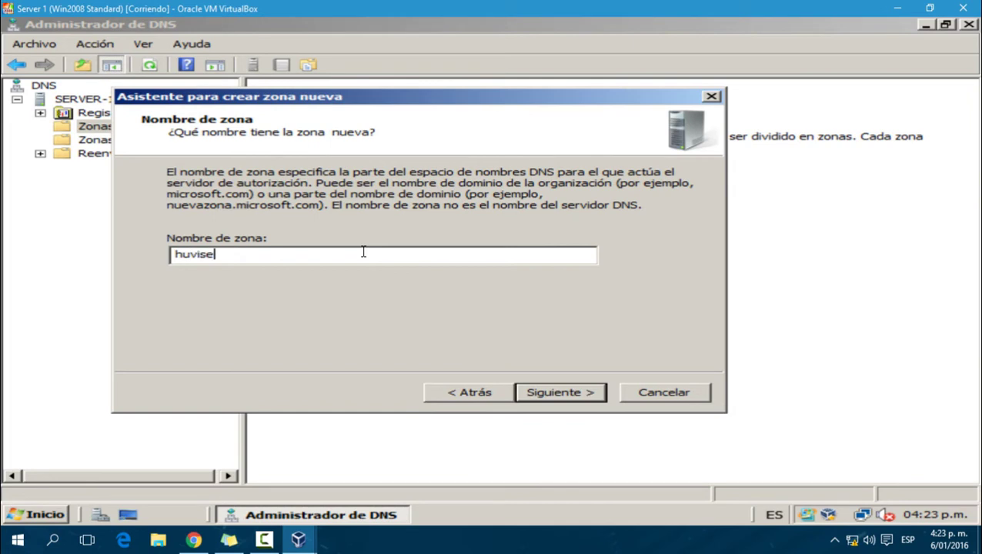
text(rver.com)
click(565, 390)
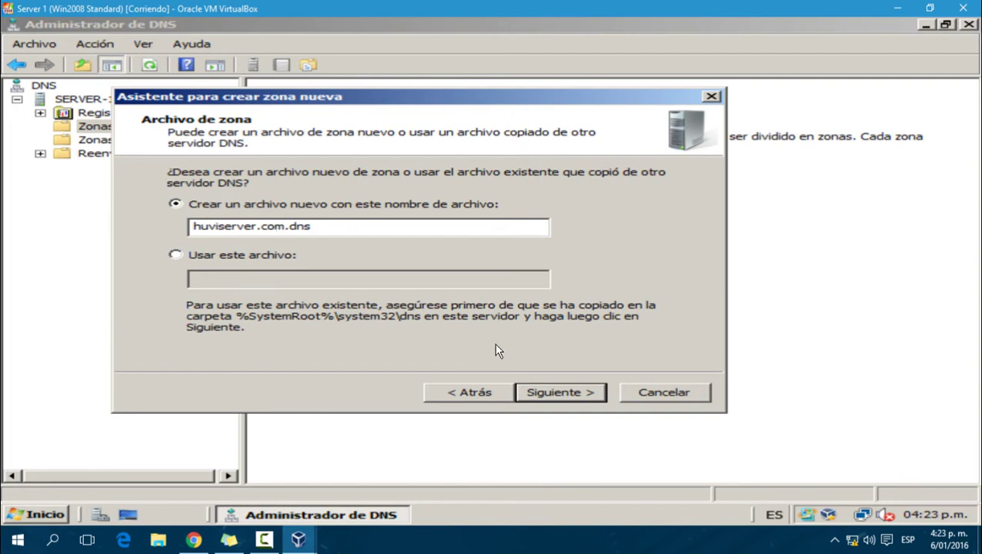
click(543, 394)
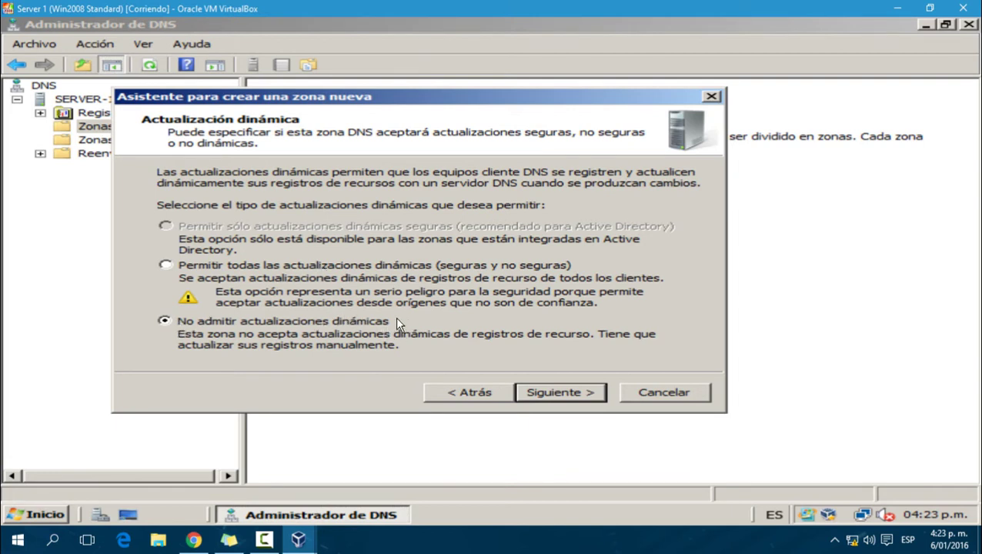
click(558, 394)
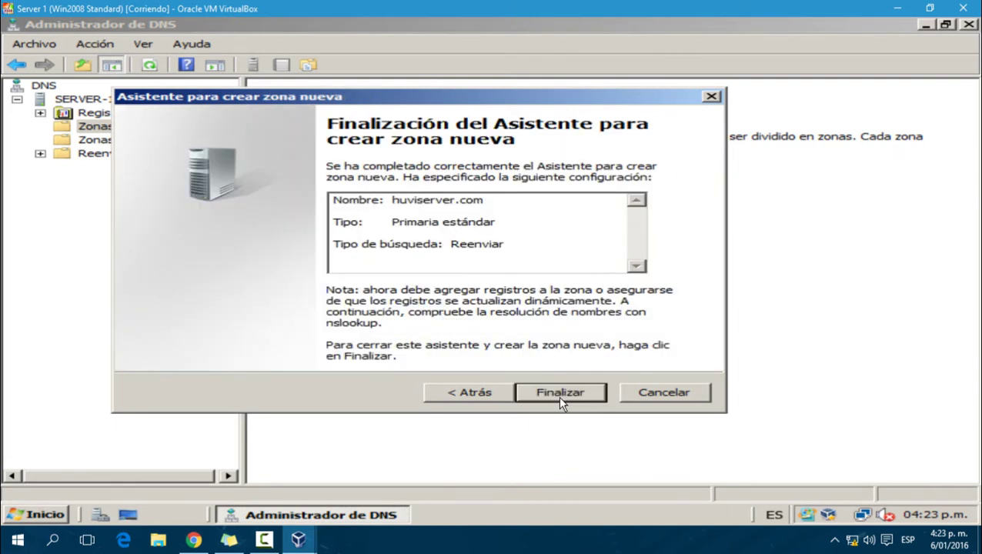
click(557, 392)
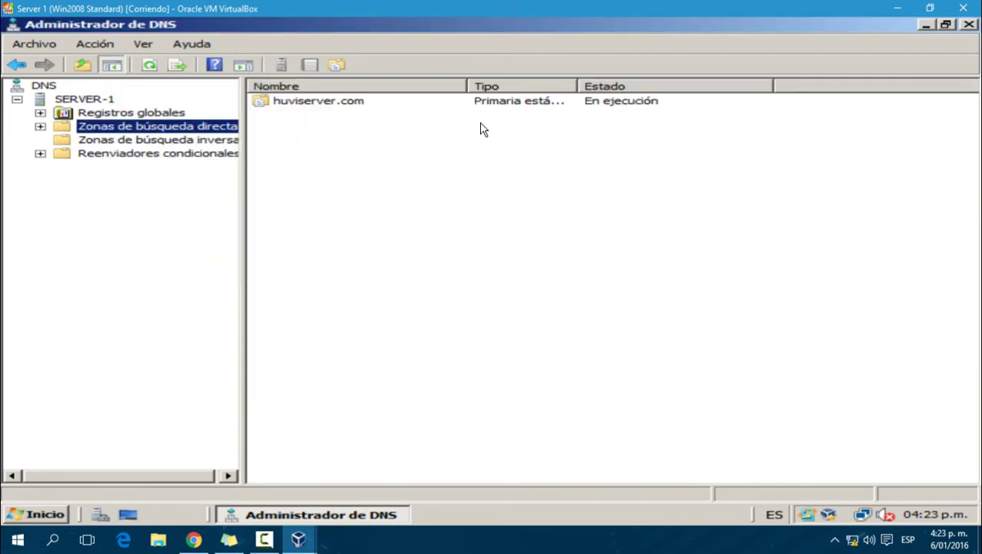
double_click(334, 107)
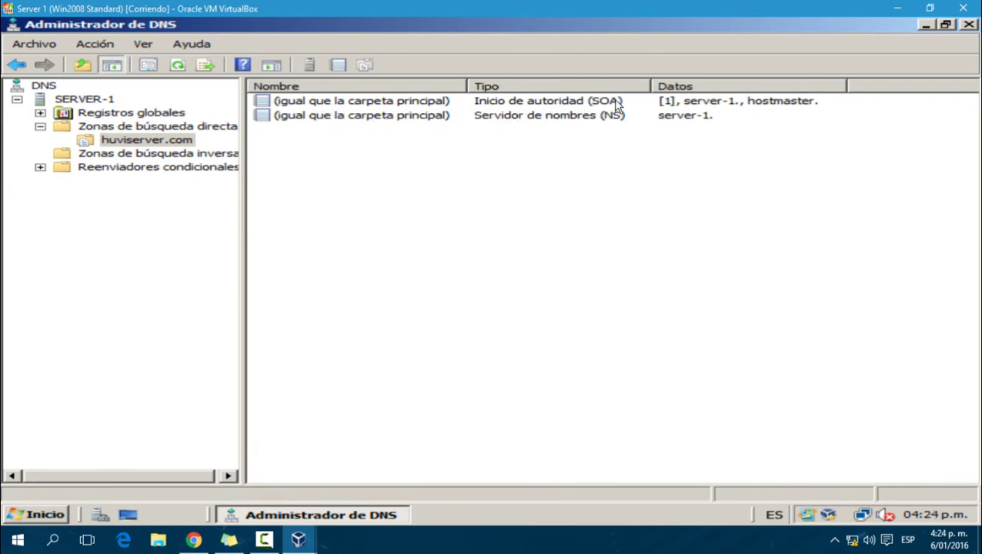
click(392, 105)
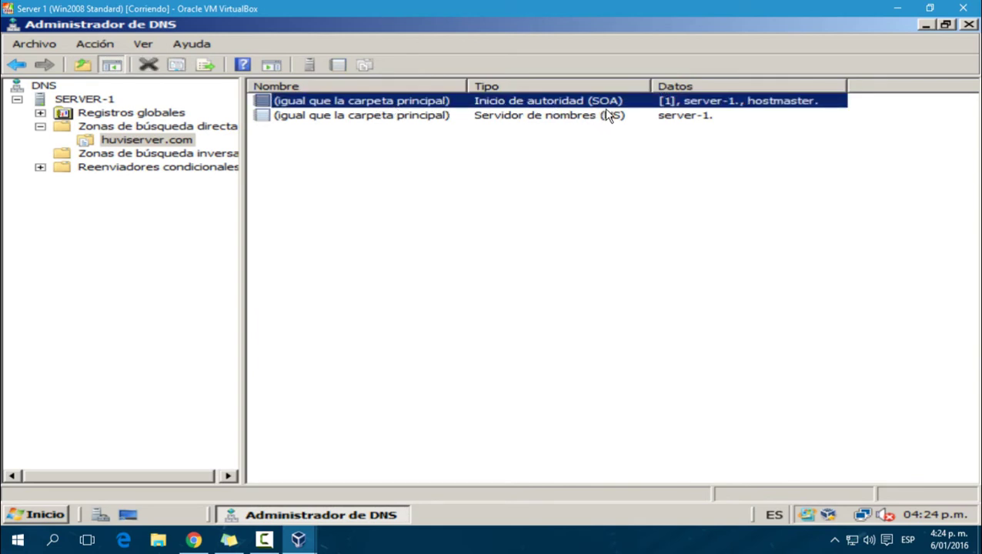
click(498, 118)
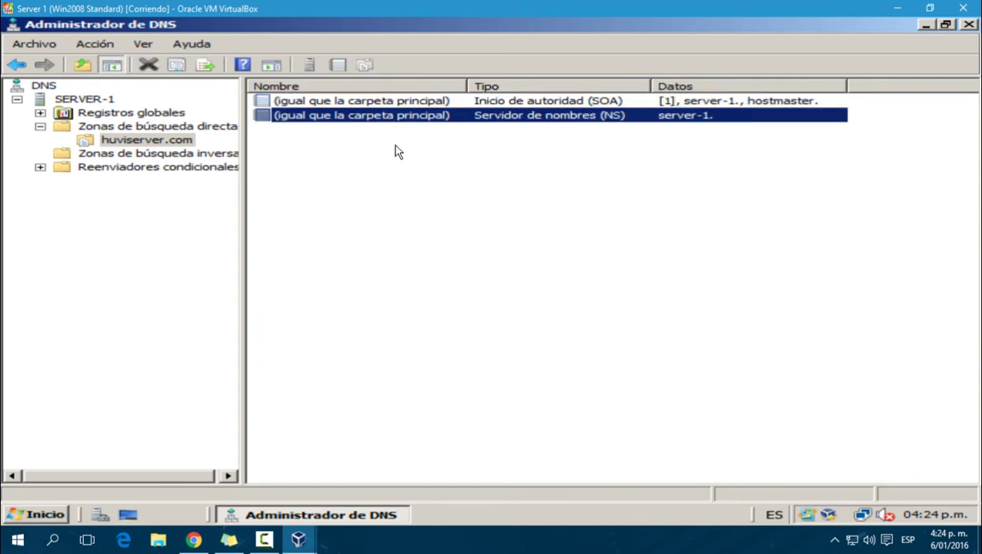
click(397, 174)
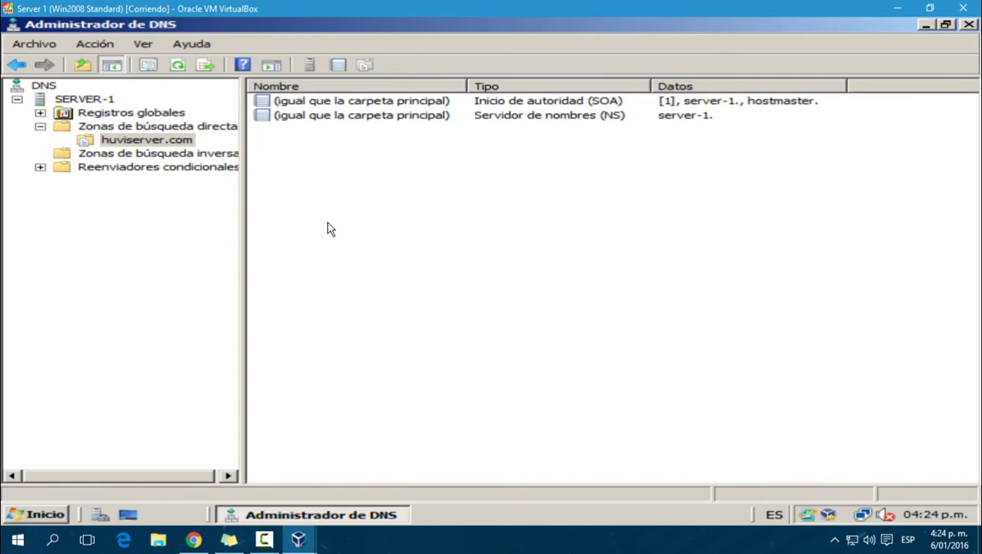
Step: Add host record SERVER-1 with IP 10.1.1.1 to huviserver.com
right_click(464, 277)
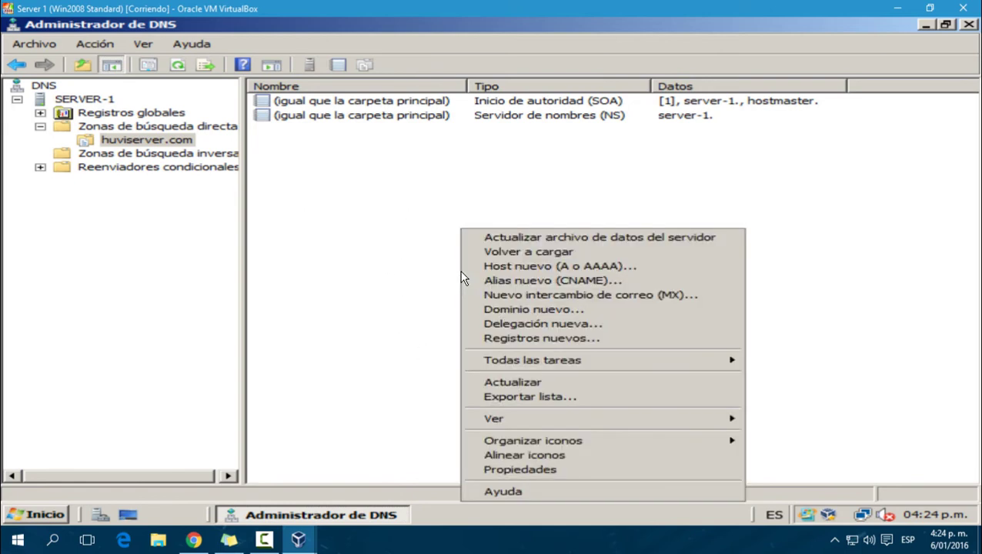
click(546, 269)
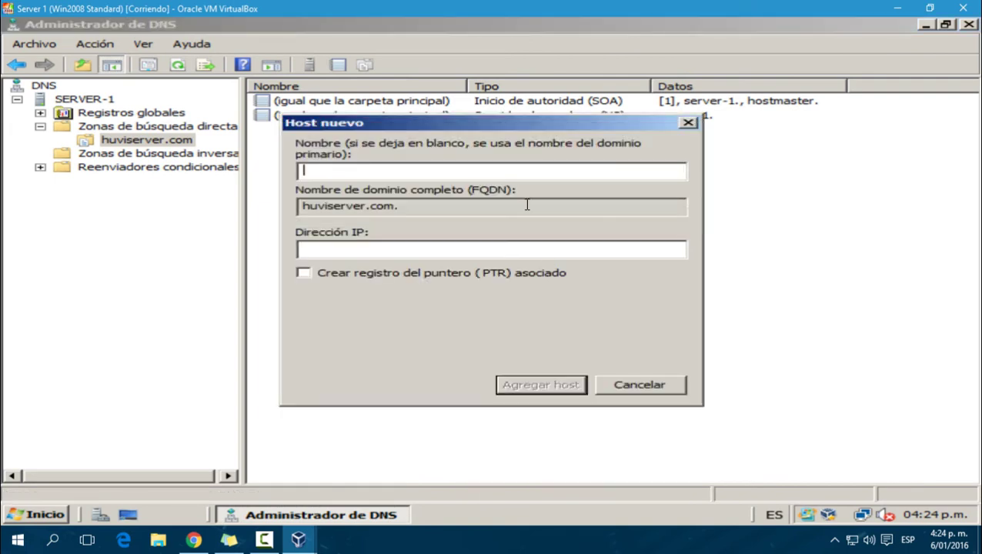
drag(488, 126, 535, 156)
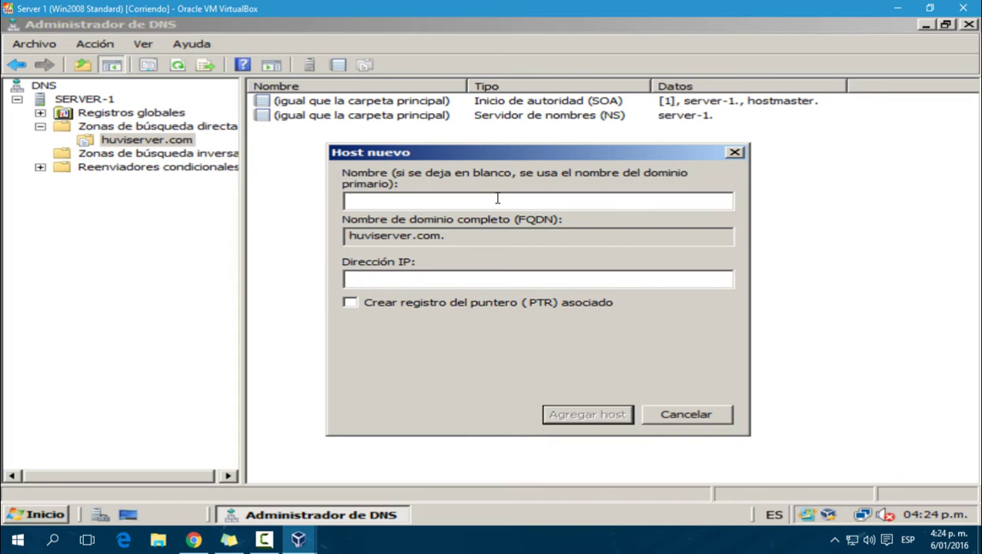
text(SERVER1)
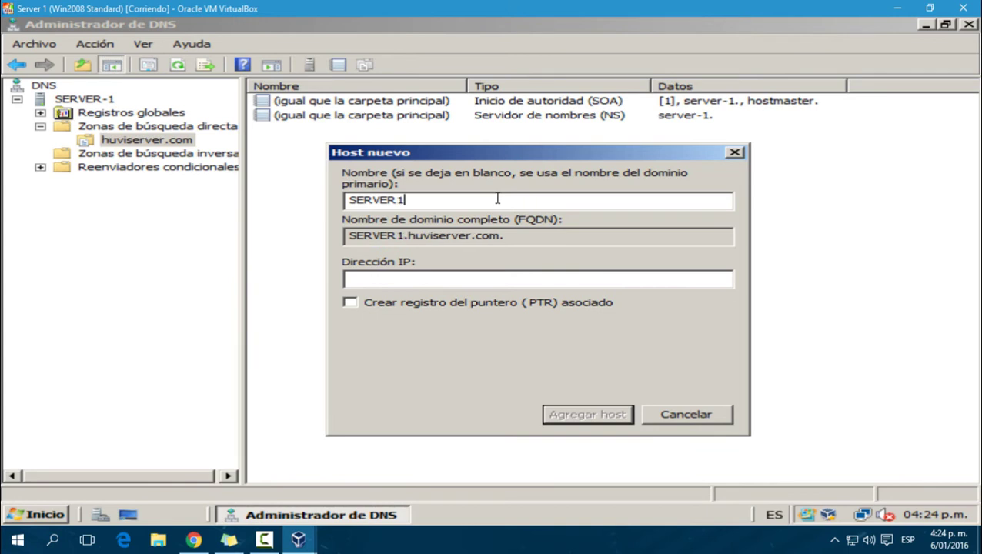
key(BackSpace)
text(-1)
key(Tab)
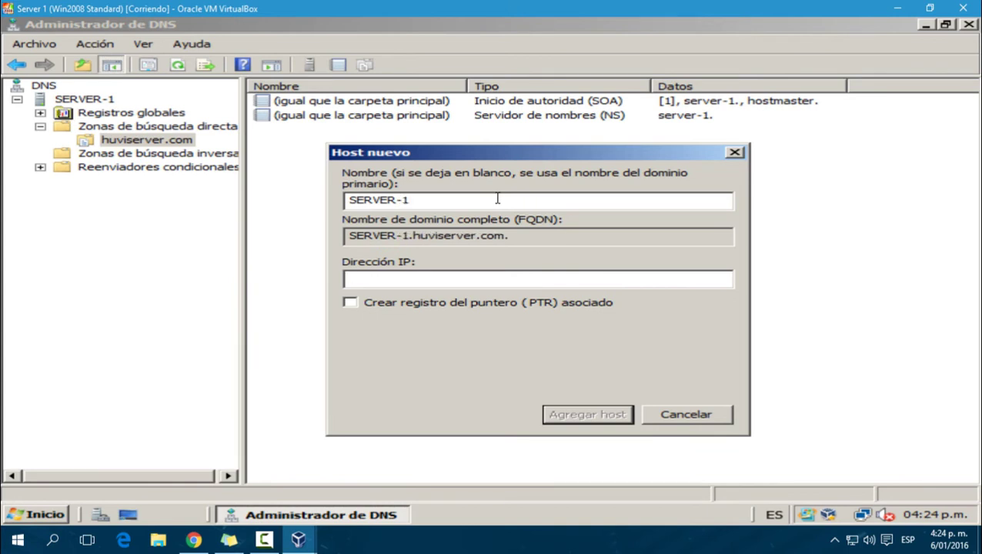
text(10.1.1.1)
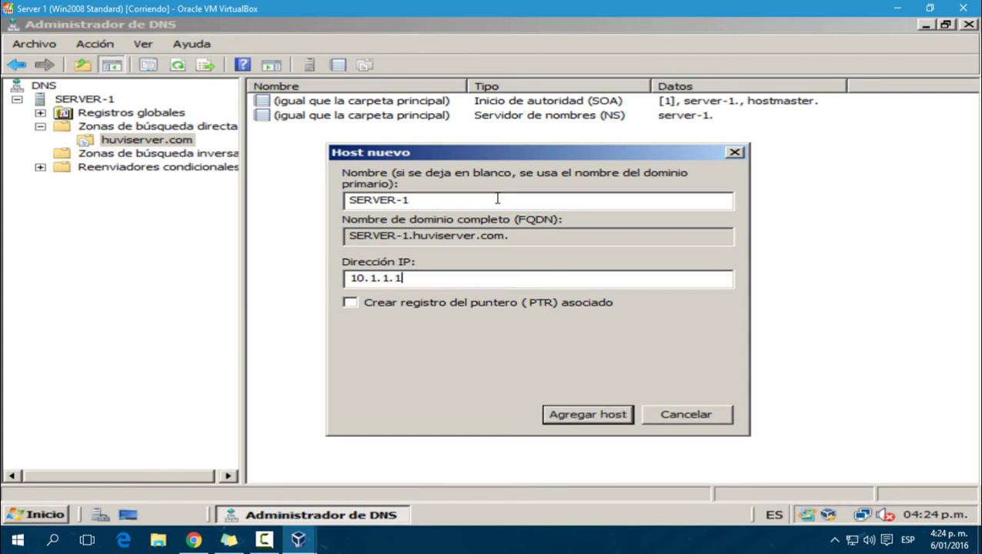
click(608, 412)
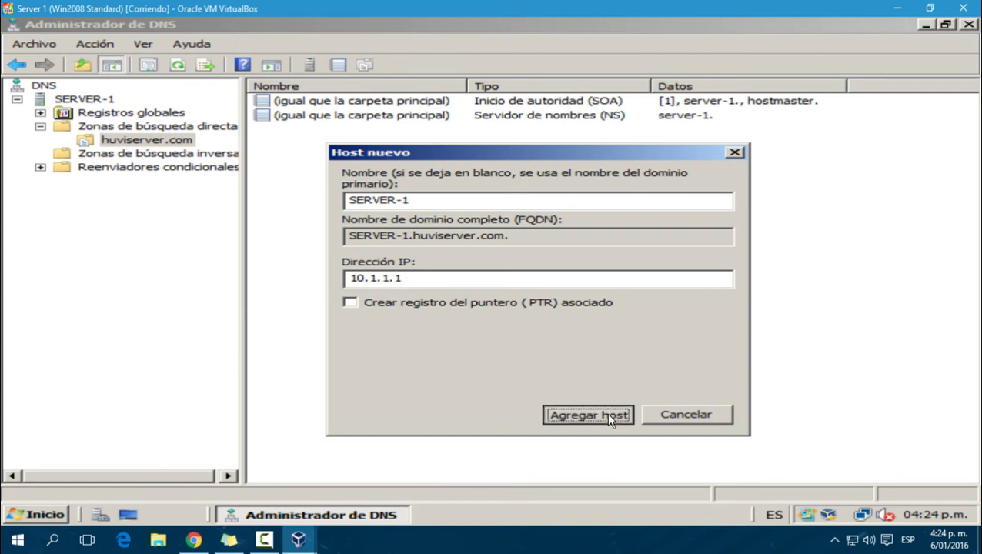
click(684, 320)
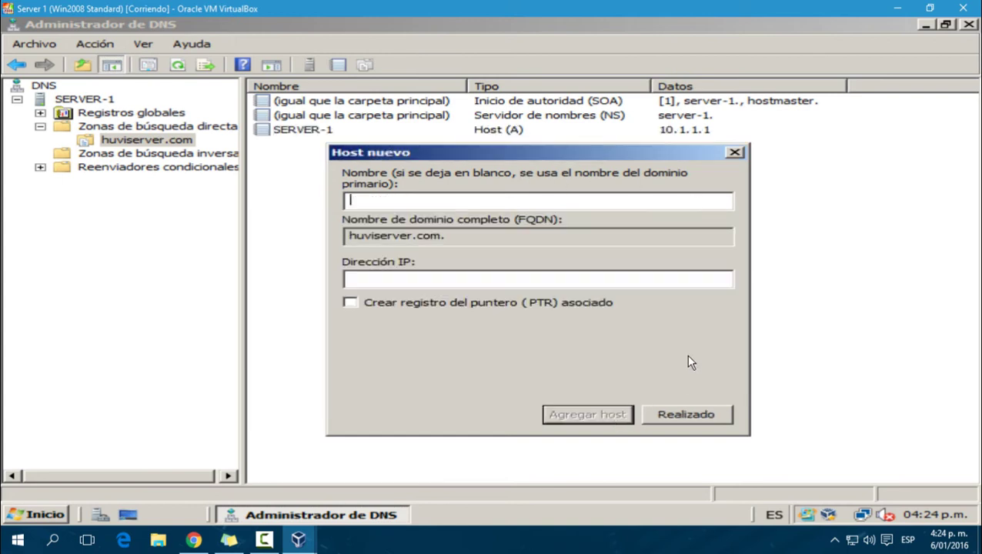
click(681, 414)
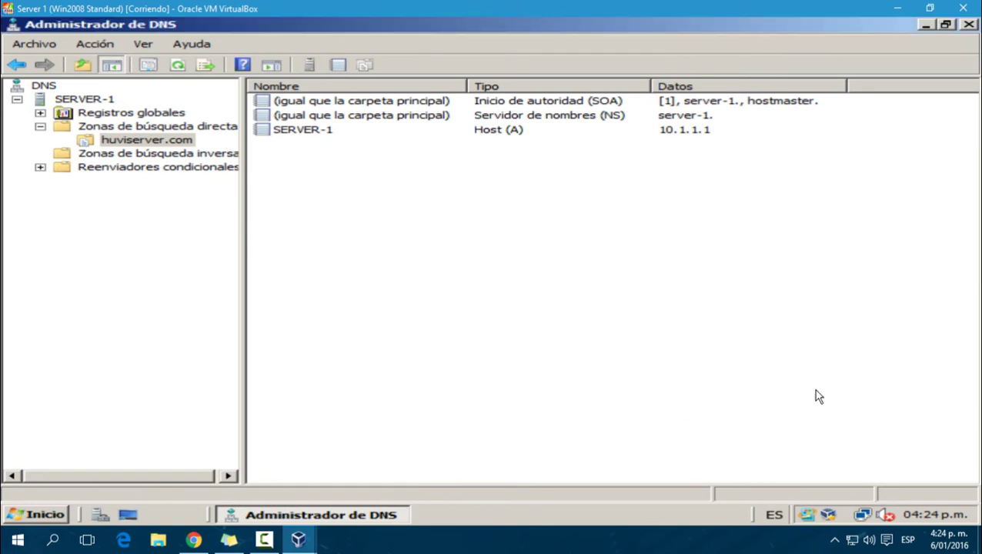
Step: Set the Local Area Connection's IPv4 preferred DNS server to 10.1.1.1 and close the network windows
right_click(863, 516)
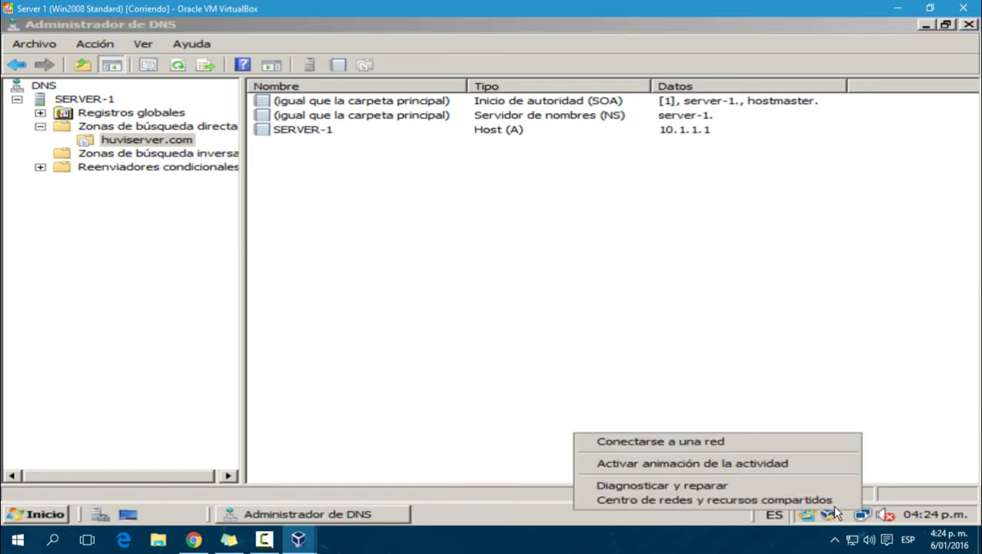
click(829, 502)
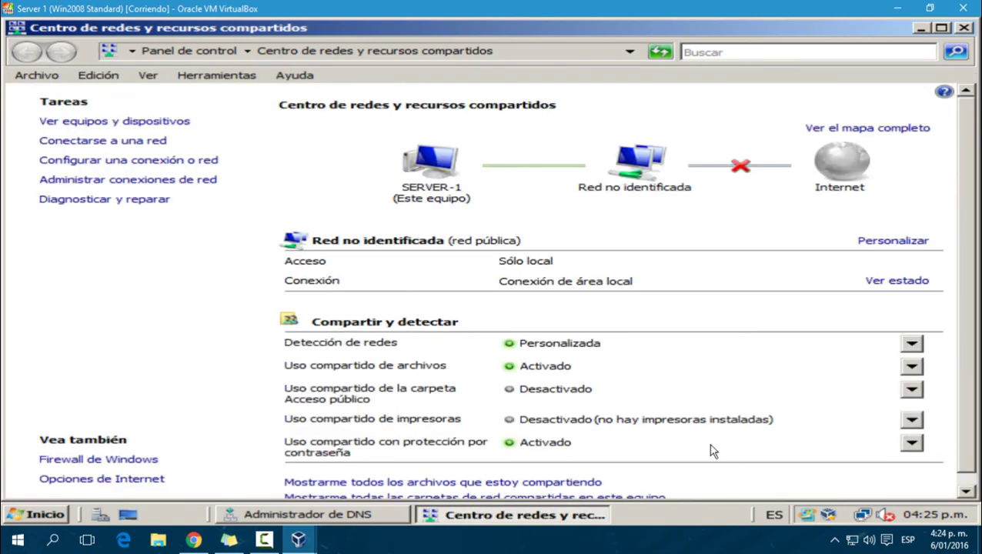
click(153, 181)
right_click(96, 161)
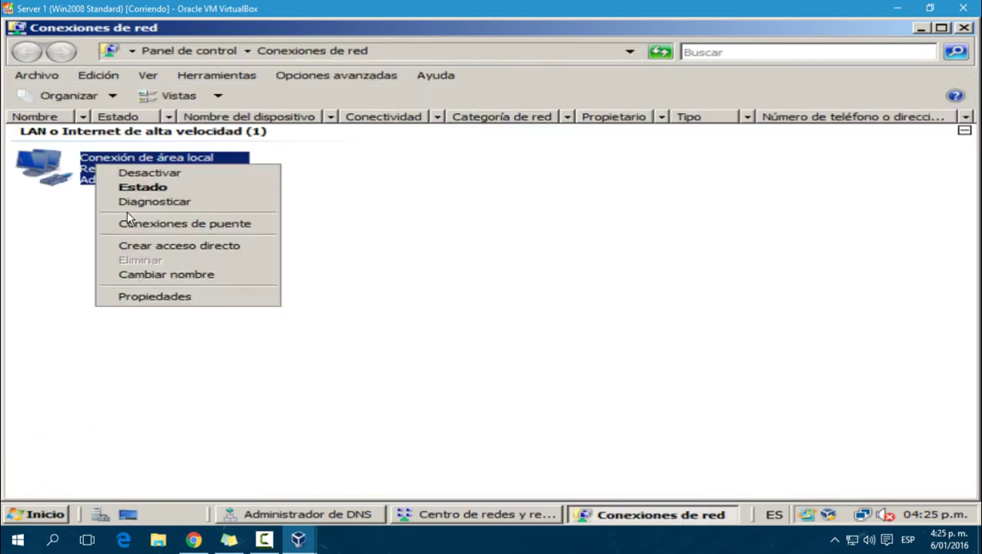
click(140, 296)
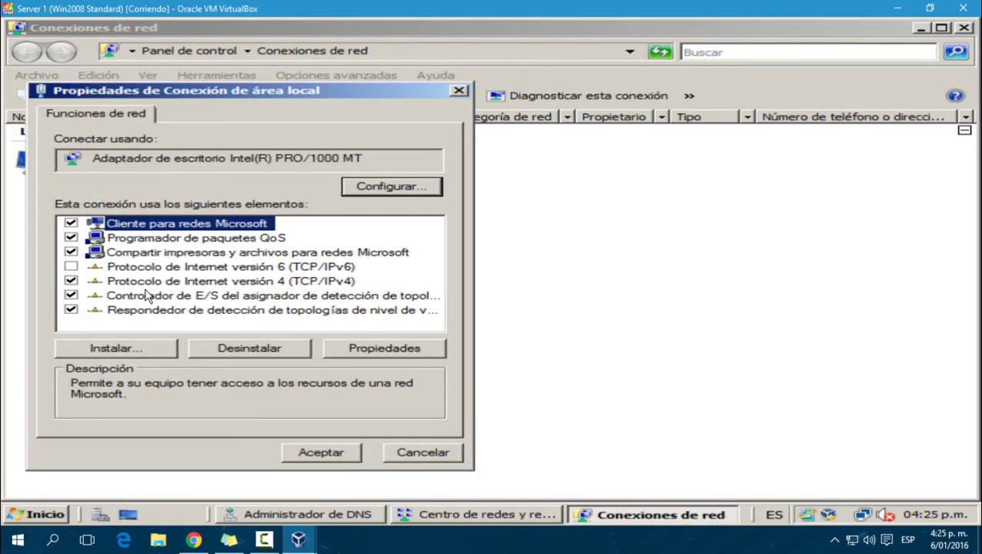
double_click(148, 290)
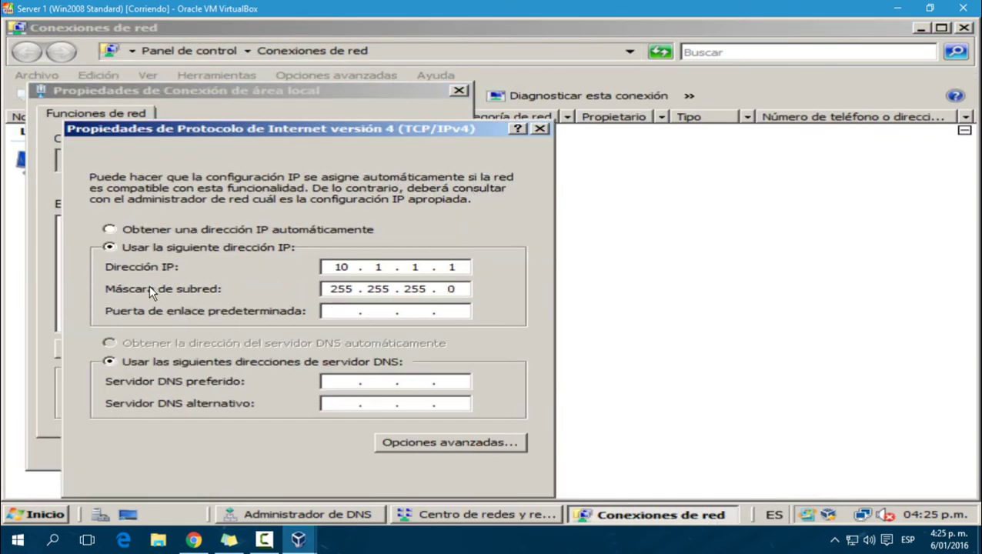
click(322, 380)
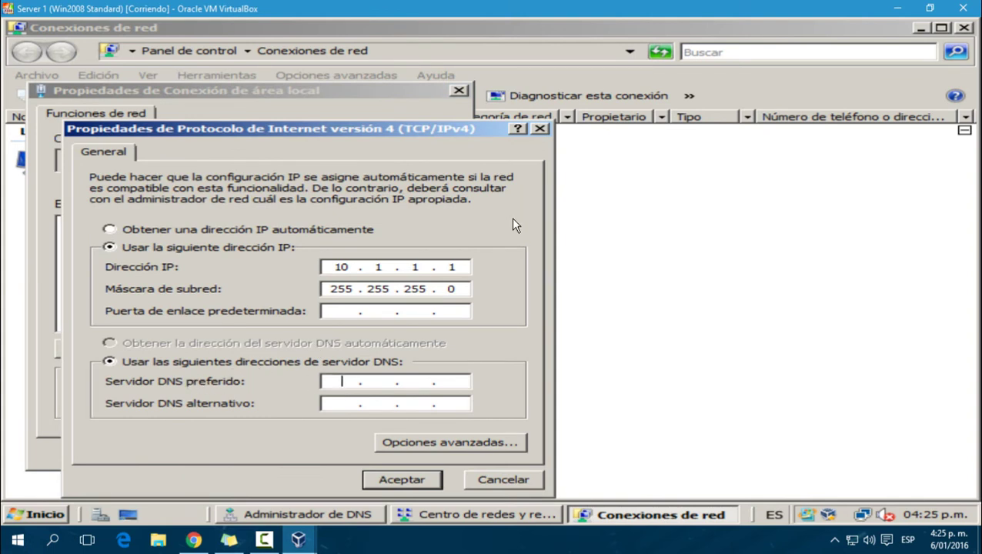
text(10.1.1.1)
click(411, 481)
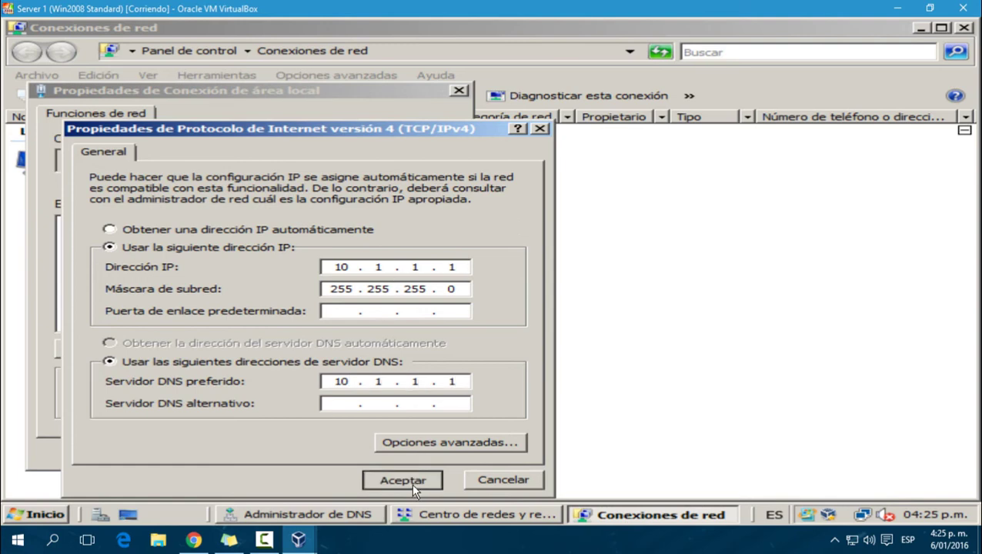
click(343, 453)
click(964, 28)
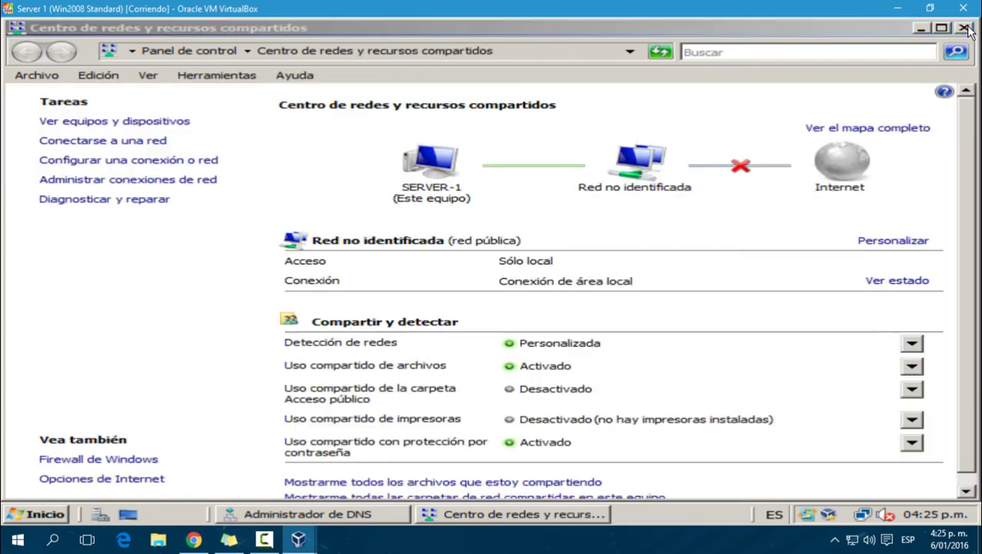
click(965, 28)
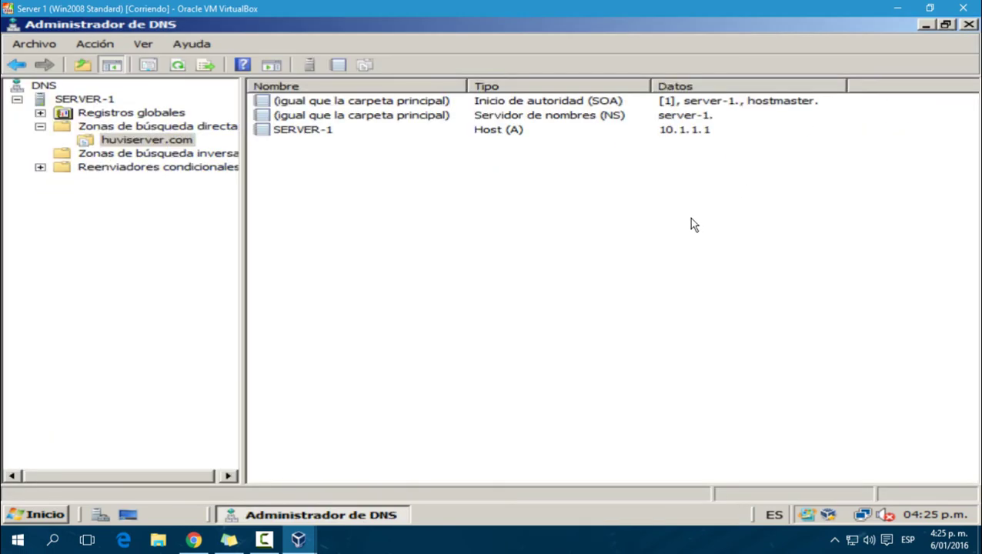
Step: In a command prompt, ping SERVER-1.huviserver.com and see it resolve to 10.1.1.1
key(super+r)
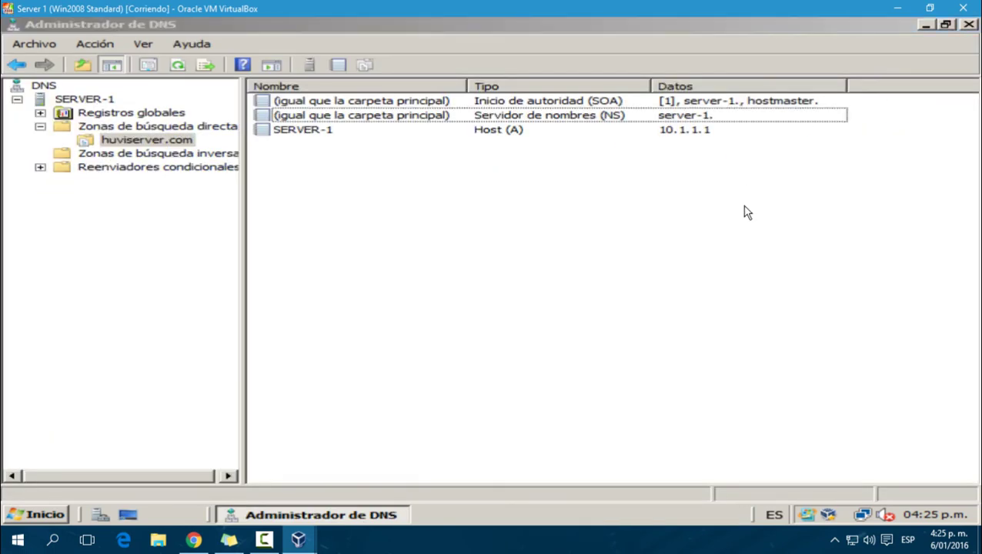
key(Return)
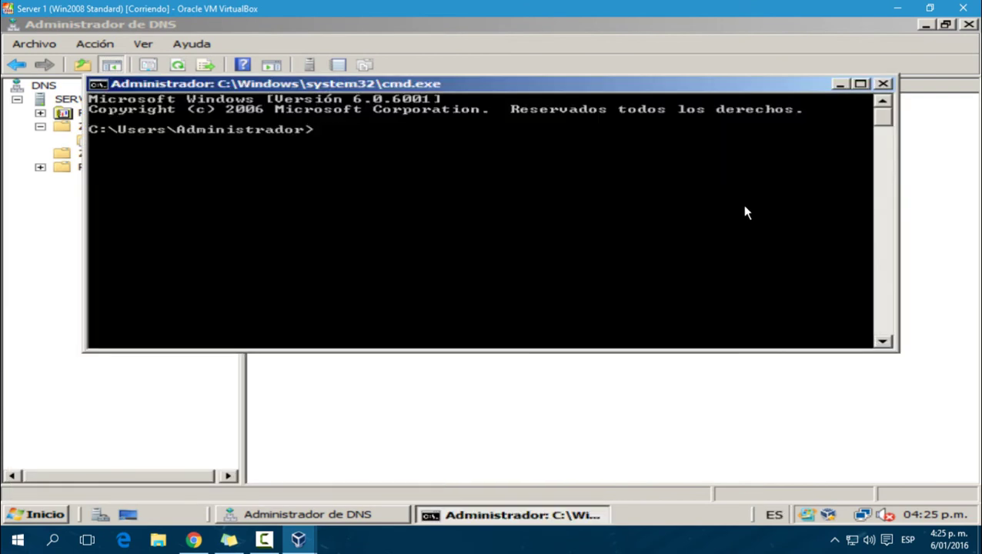
text(ping HUVISERVER-12)
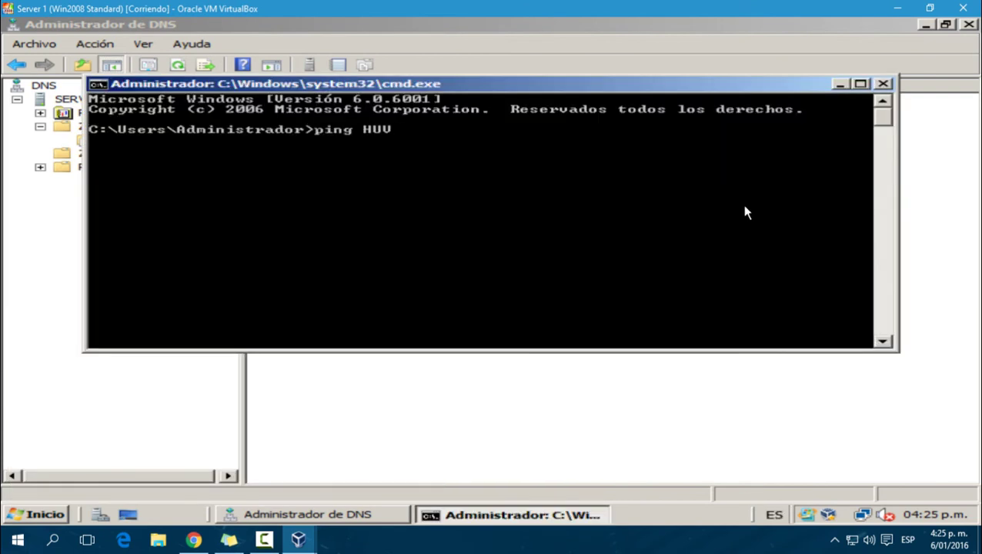
key(BackSpace)
key(BackSpace)
key(BackSpace)
key(BackSpace)
key(BackSpace)
key(BackSpace)
key(BackSpace)
key(BackSpace)
key(BackSpace)
key(BackSpace)
key(BackSpace)
key(BackSpace)
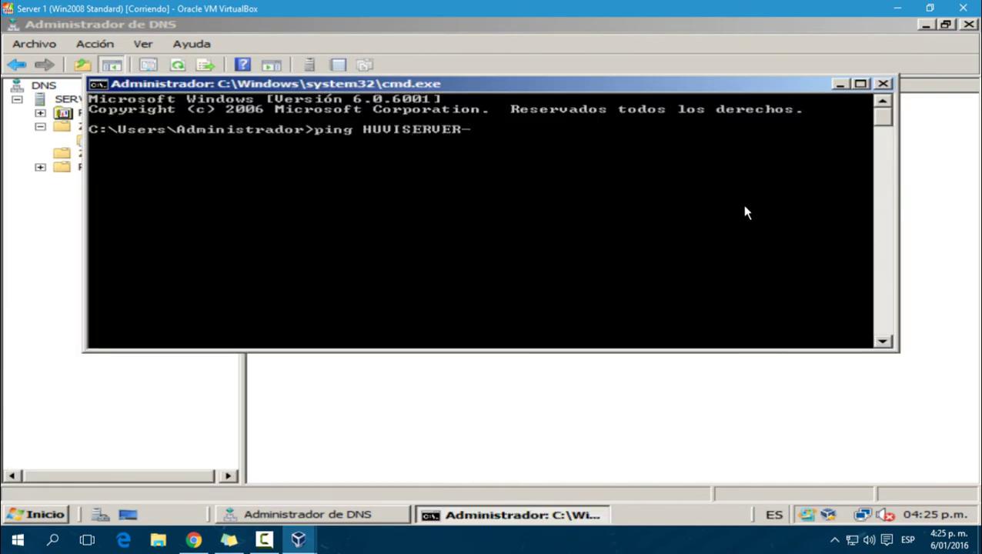
key(BackSpace)
text(SER)
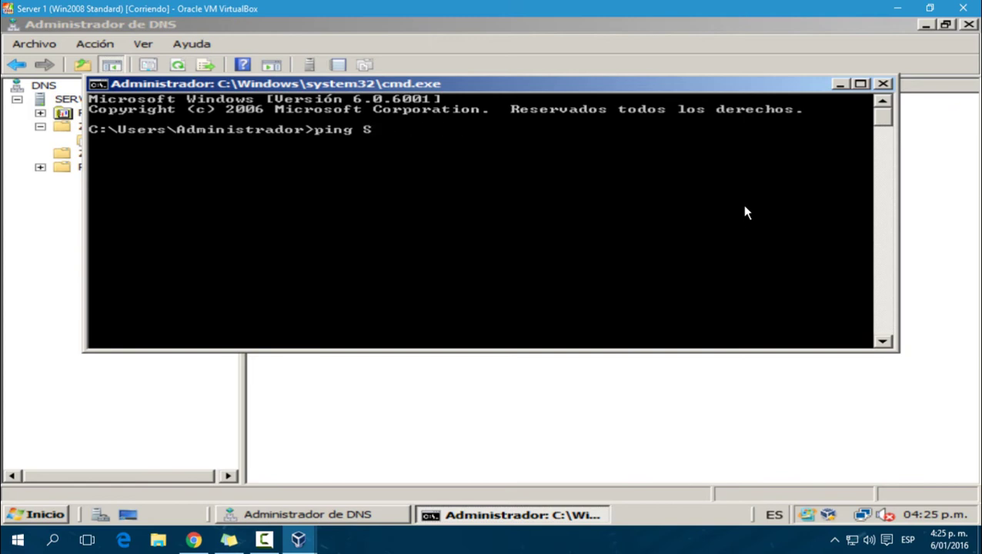
drag(747, 86, 752, 177)
text(VER-)
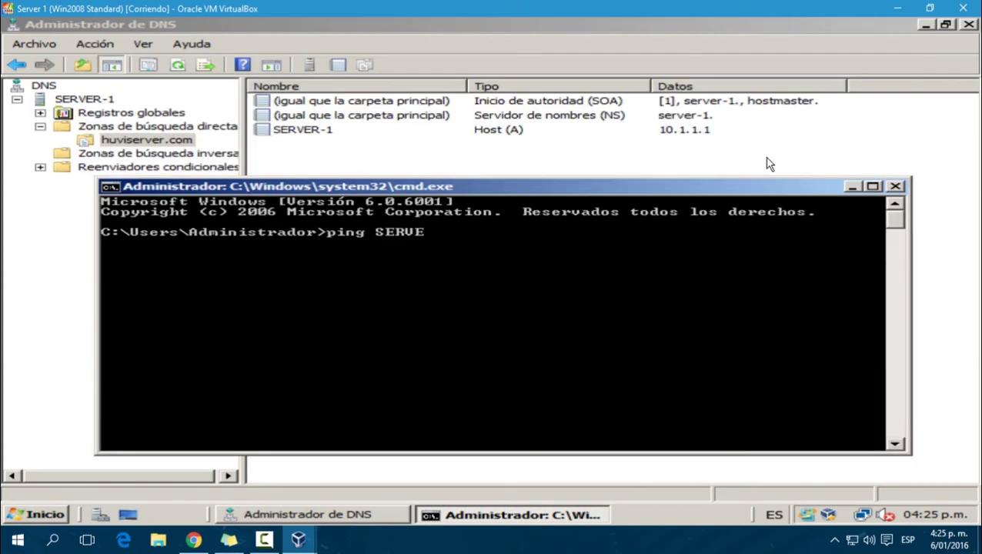
key(BackSpace)
text(-1.huviserver.com)
key(Return)
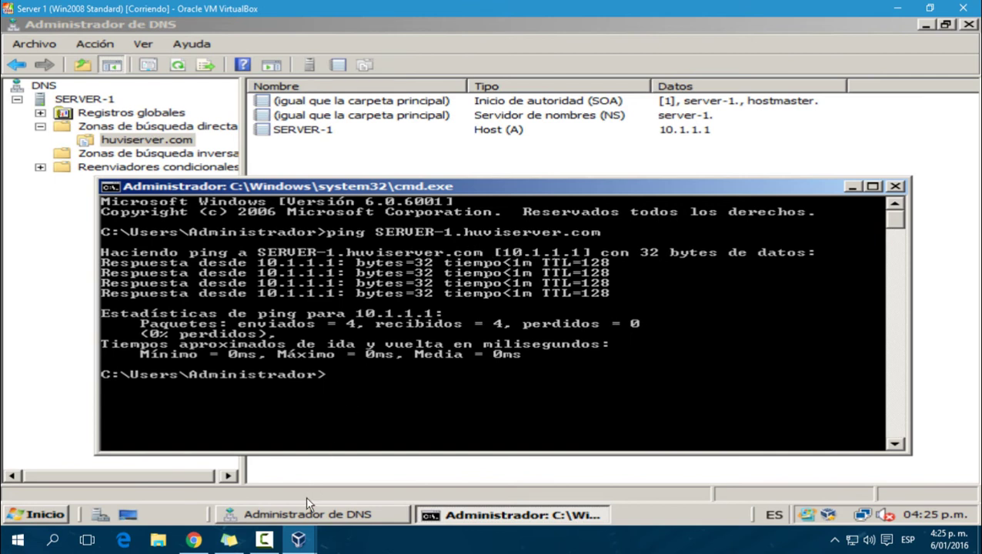
Step: Switch to the Windows 2000 Server VM and log on as Administrador with the account password
mouse_move(302, 540)
click(390, 486)
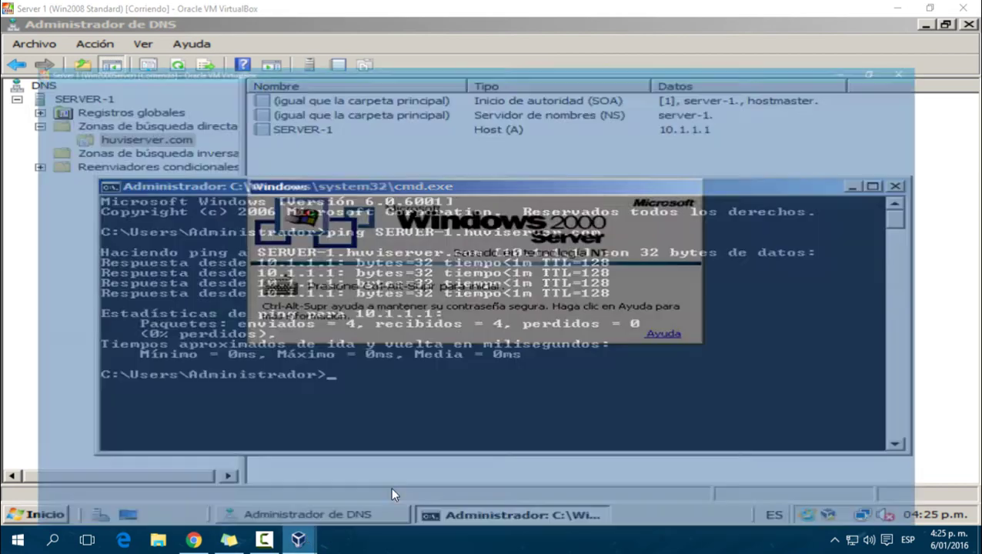
key(ctrl+alt+Delete)
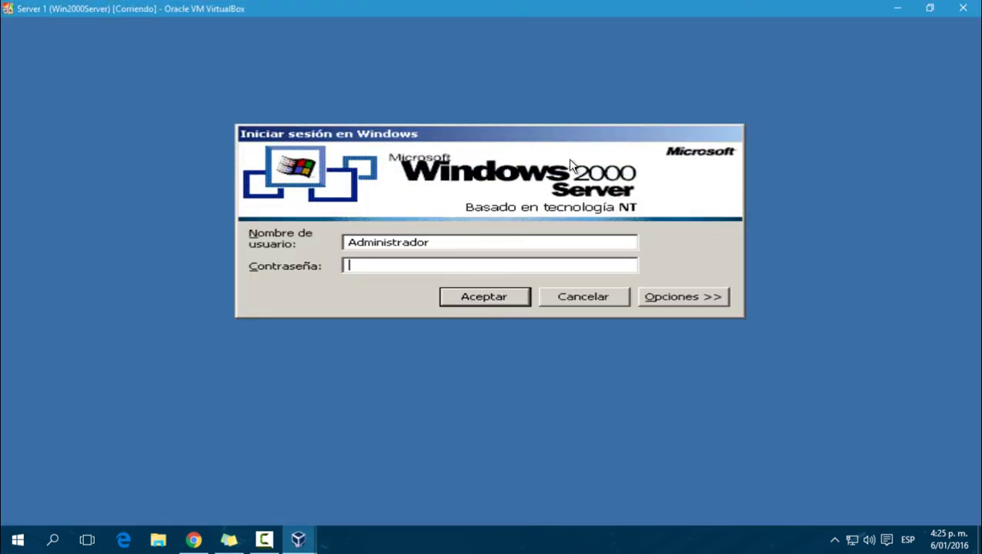
text(********)
key(Return)
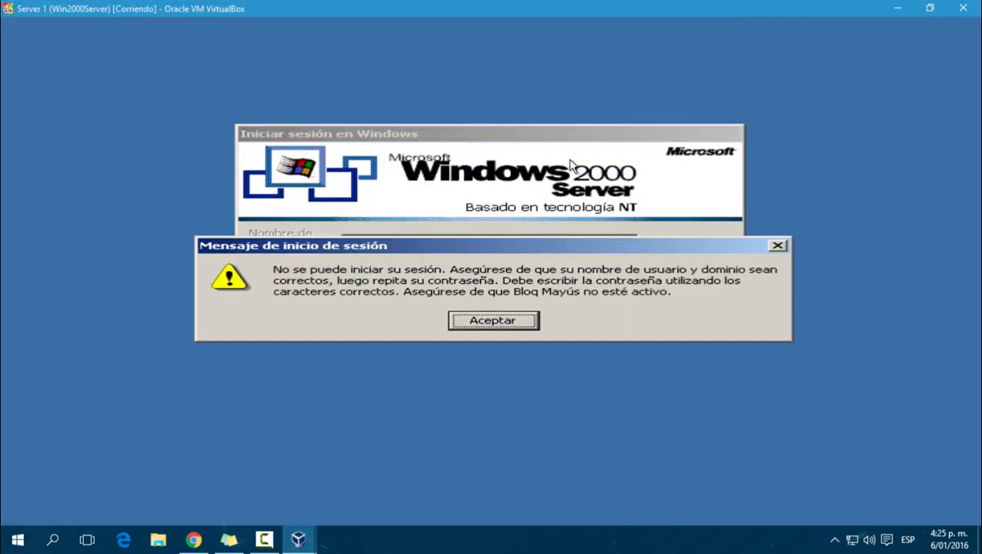
key(Return)
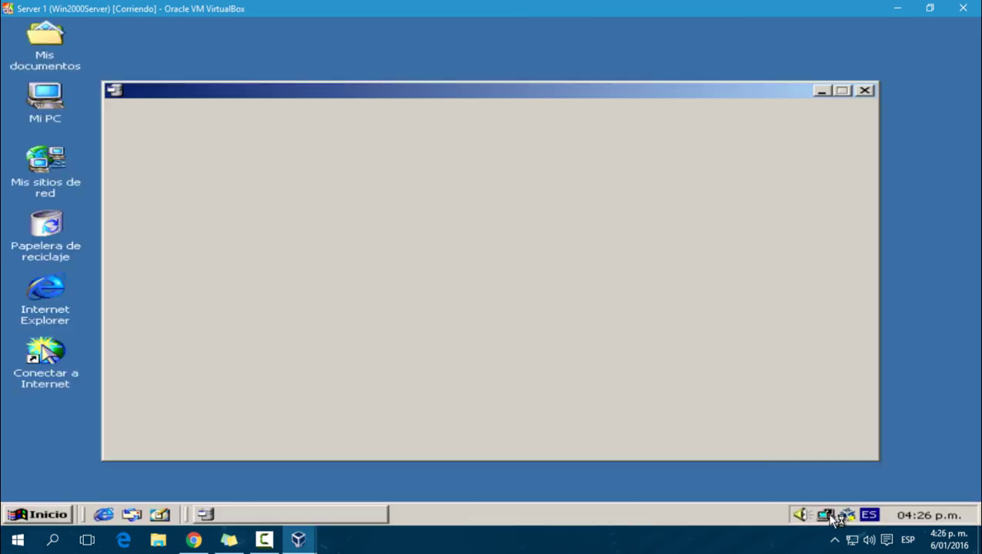
Step: Give the connection's TCP/IP IP address 10.1.1.2 and preferred DNS 10.1.1.1, then close the dialogs
double_click(825, 514)
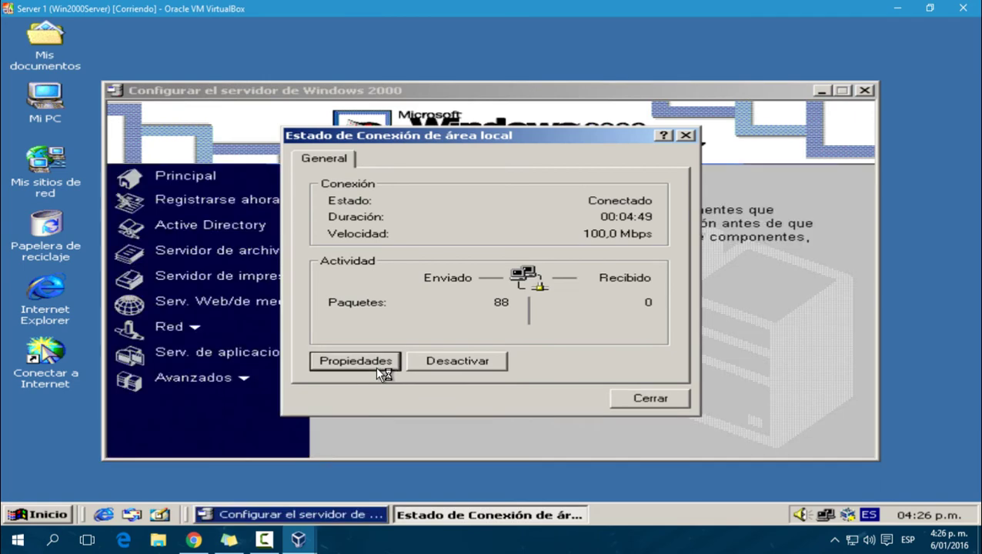
double_click(348, 306)
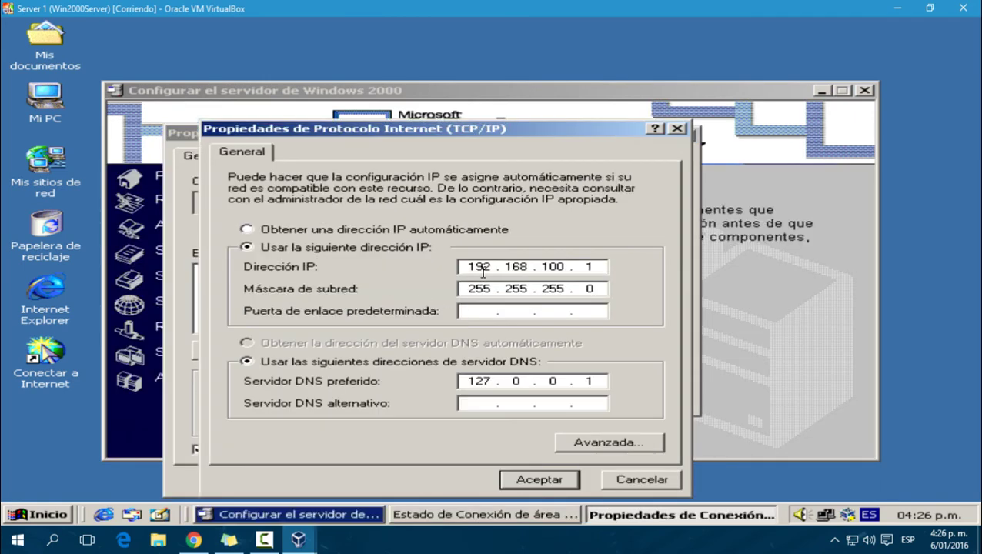
key(End)
key(BackSpace)
key(BackSpace)
key(BackSpace)
key(BackSpace)
key(BackSpace)
key(BackSpace)
key(BackSpace)
key(BackSpace)
key(BackSpace)
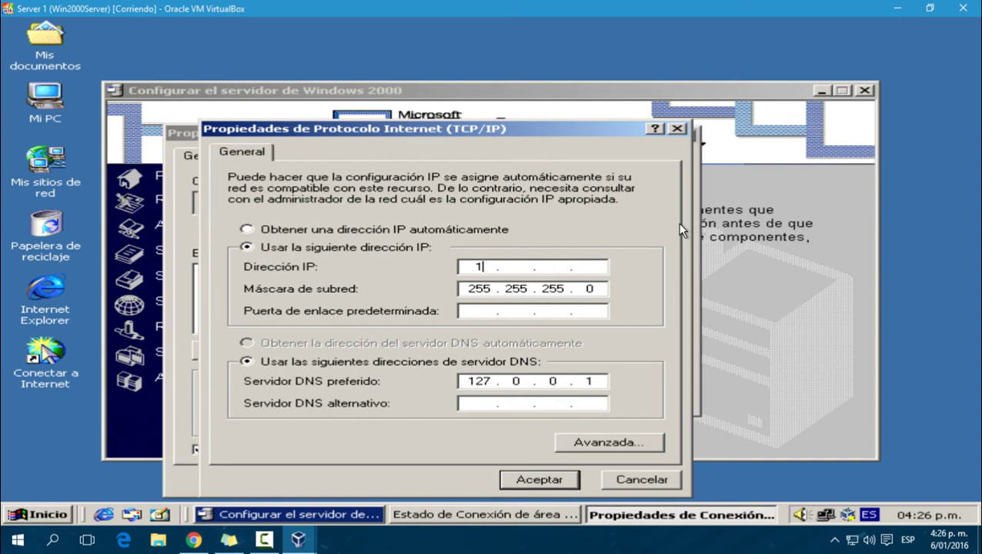
text(1)
key(BackSpace)
text(0.1.1.2)
key(Tab)
key(Tab)
key(Tab)
key(Tab)
text(10.1.1)
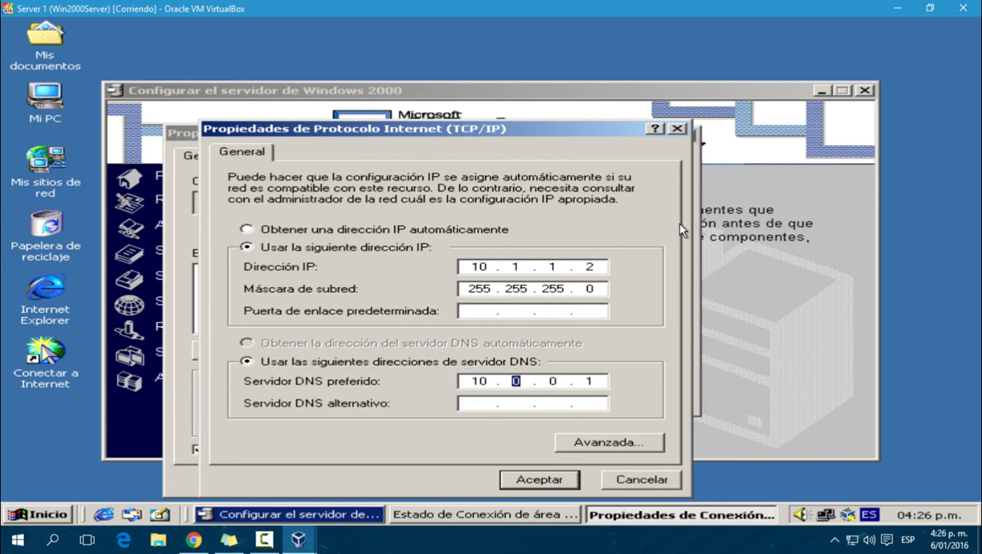
text(.1)
key(Return)
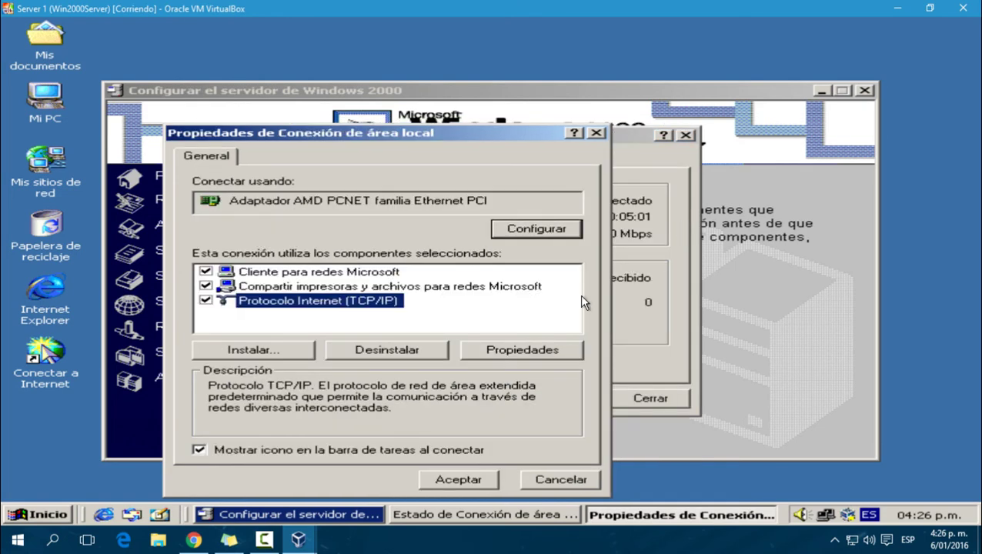
click(480, 471)
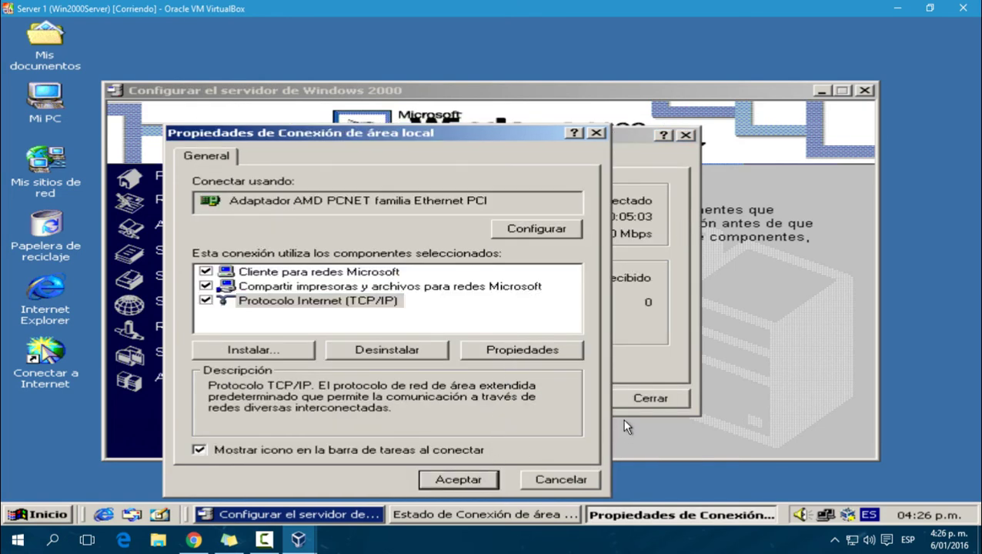
click(642, 401)
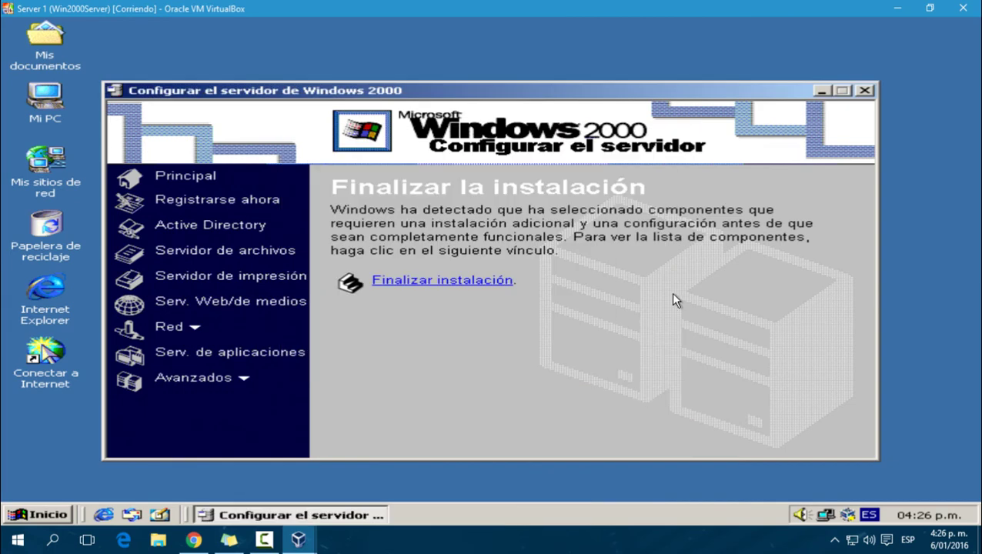
click(865, 90)
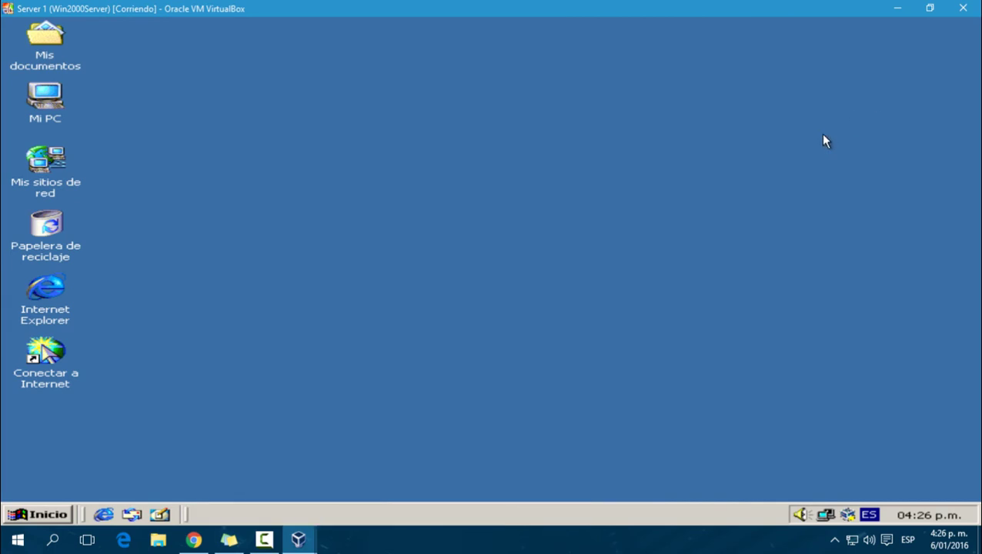
Step: Open a cmd prompt and ping 10.1.1.1
key(super+r)
text(cmd)
key(Return)
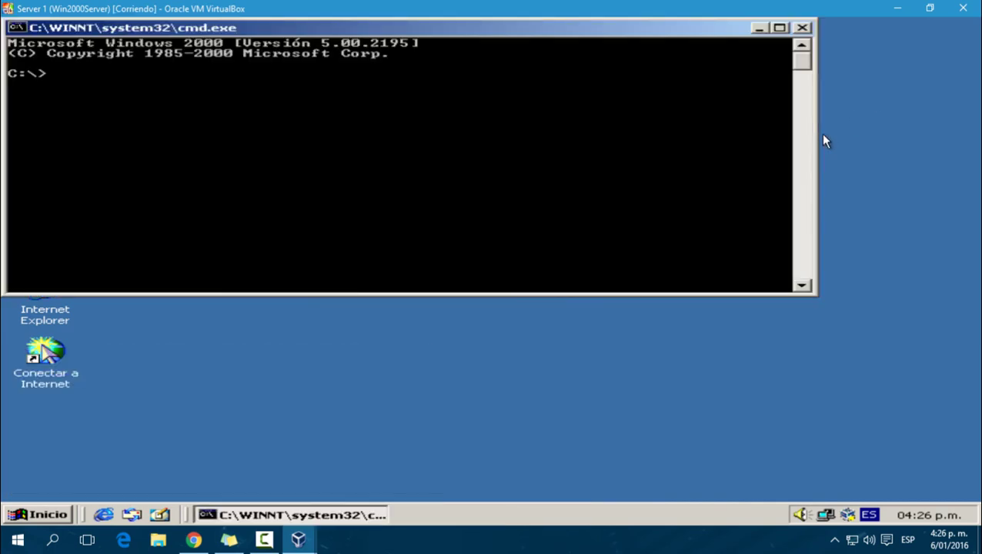
text(ping 10.1.1.1)
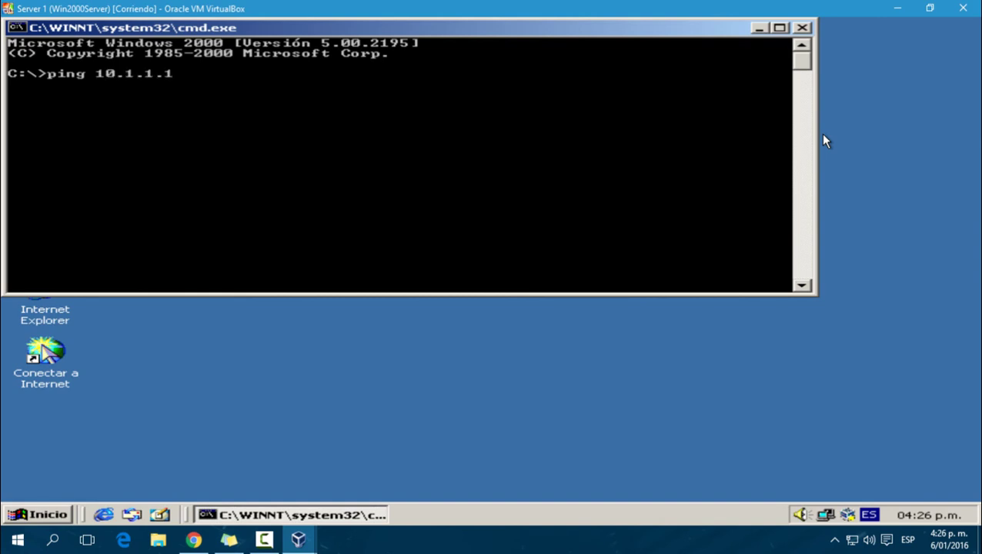
key(Return)
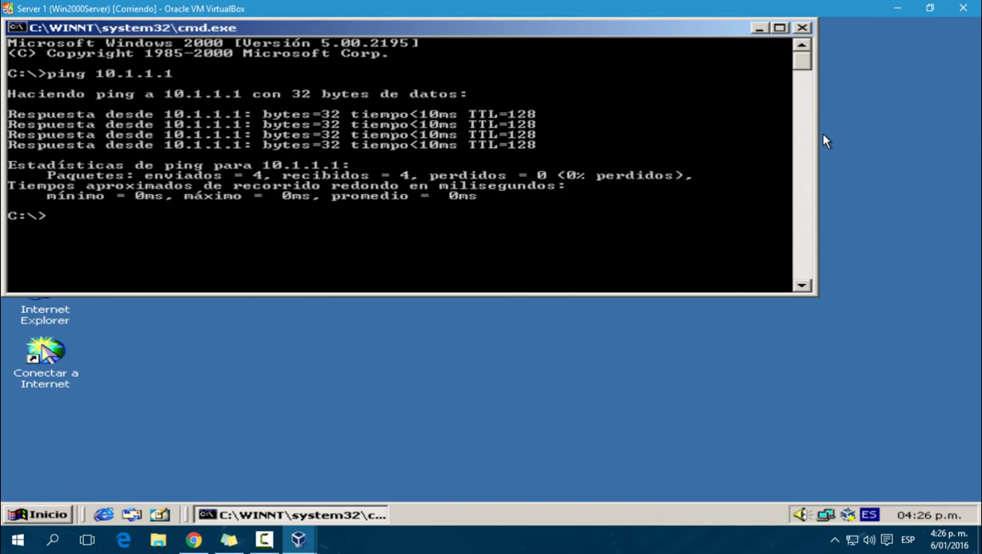
Step: Ping SERVER-1.huviserver.com and check all 4 replies arrive
text(ping SERVER)
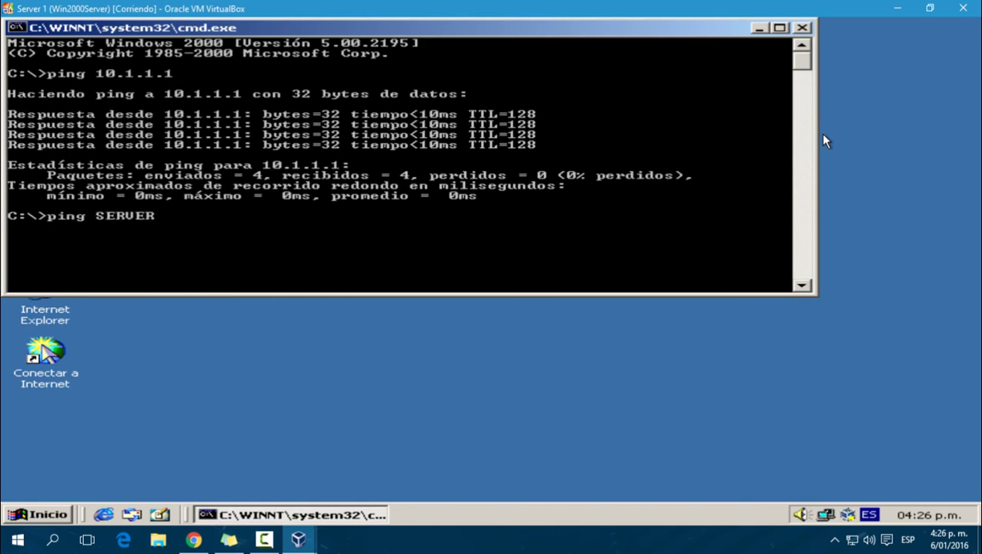
text(-1.huviserver.com)
key(Return)
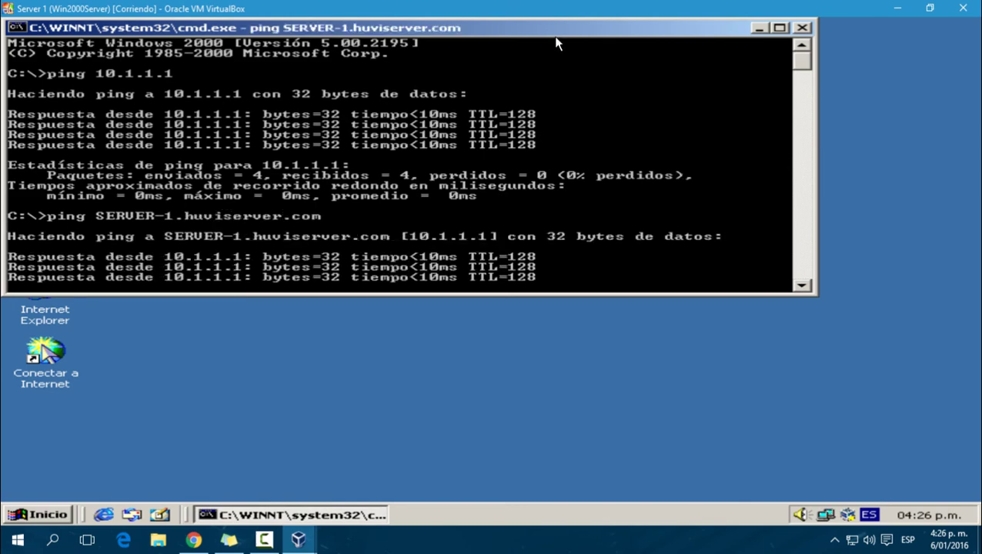
drag(547, 29, 606, 89)
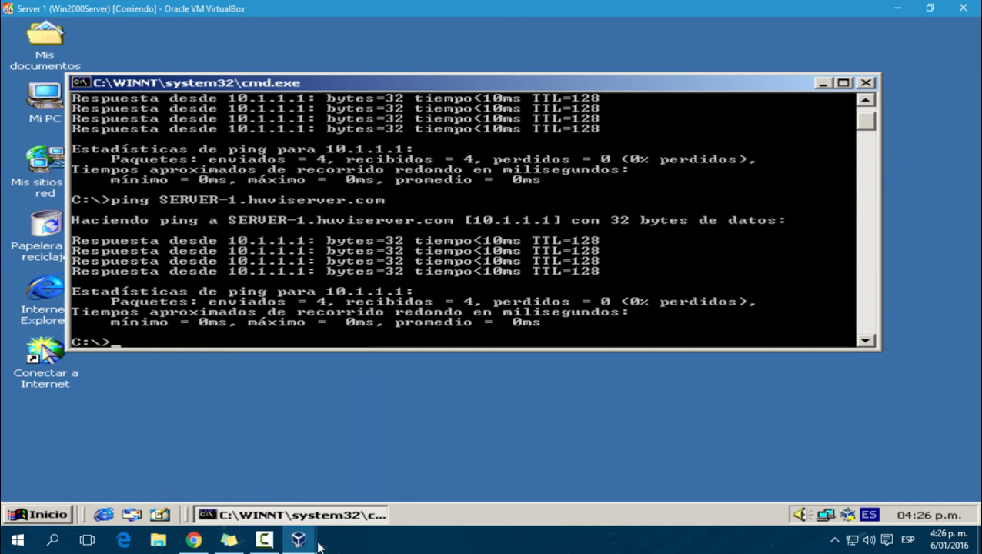
Step: On Windows Server 2008, view the SERVER-1 host record in huviserver.com, then restore the ping console
mouse_move(313, 543)
click(306, 501)
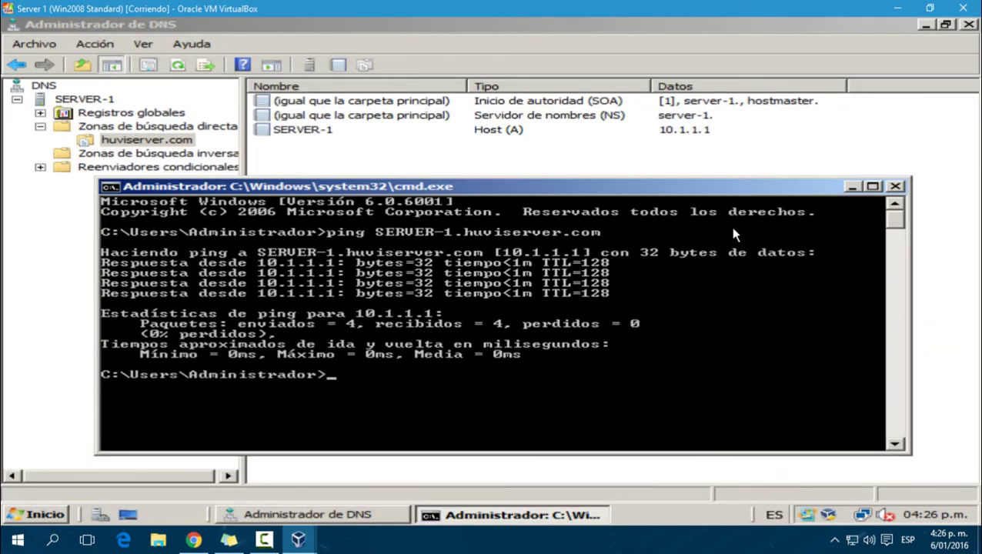
drag(815, 186, 786, 137)
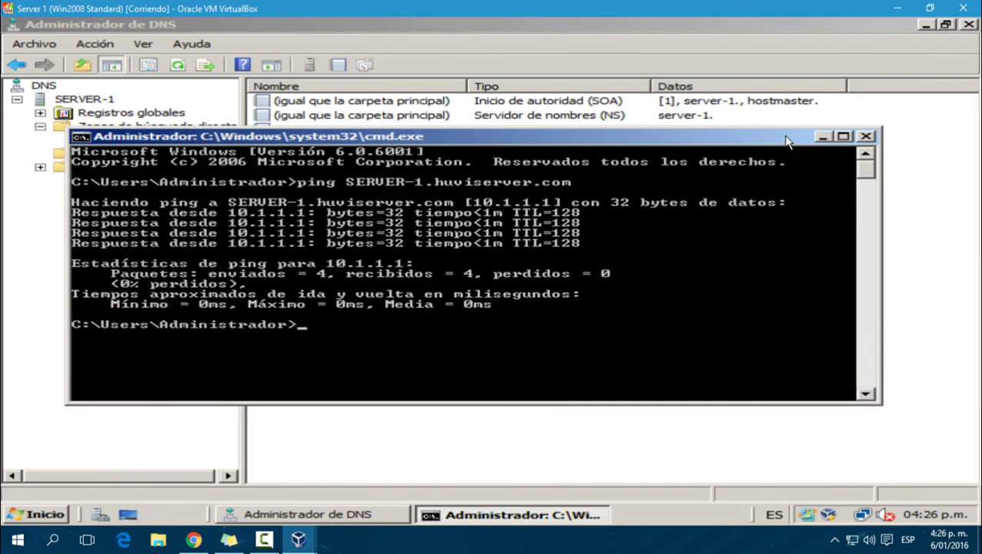
click(822, 136)
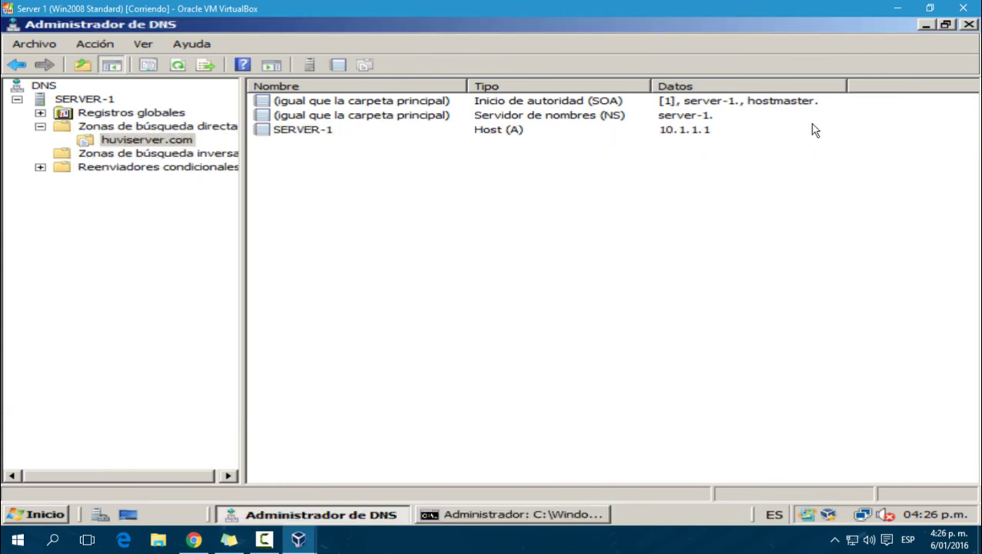
click(301, 130)
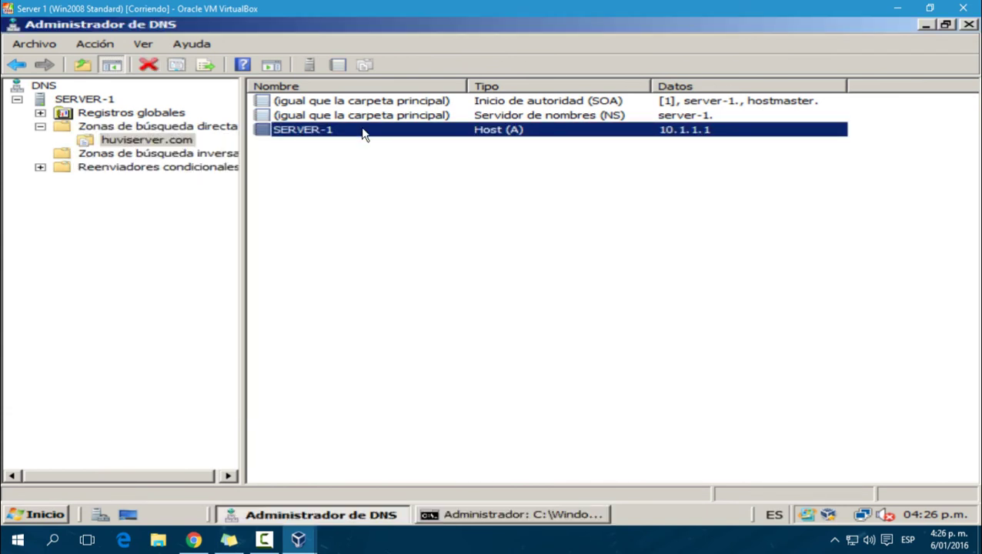
click(334, 158)
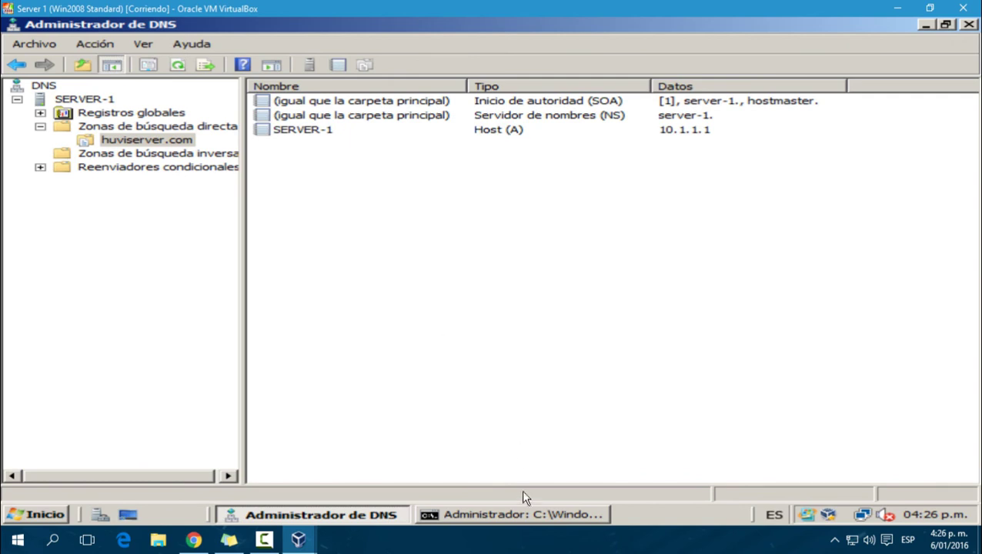
click(520, 511)
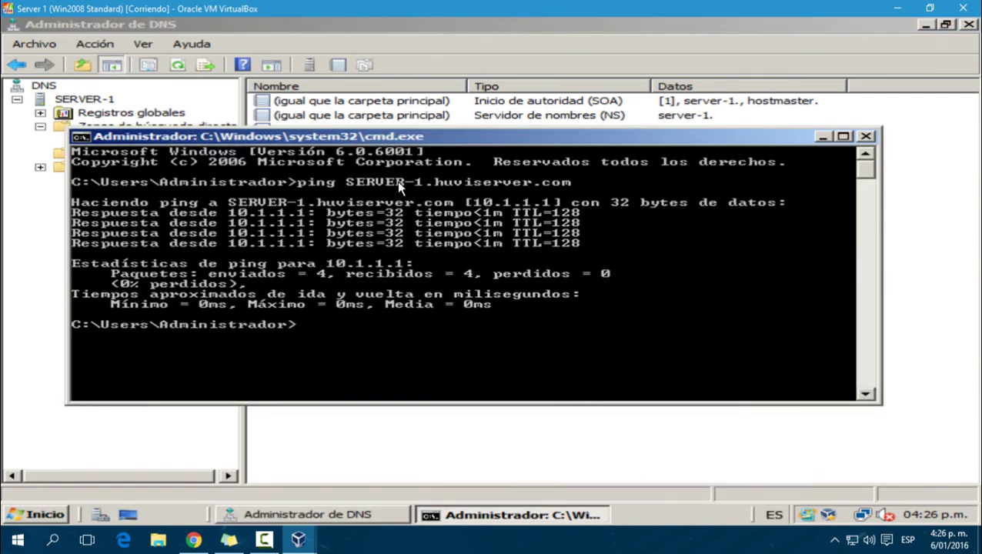